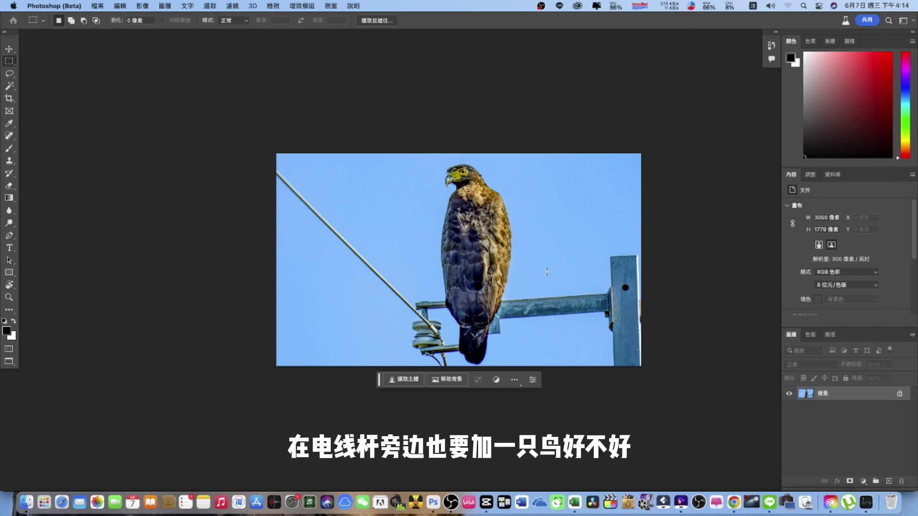
- Lasso a tall area of sky and crossbar between the eagle and the pole, and generate a fill from the prompt BIRD
left_click(9, 73)
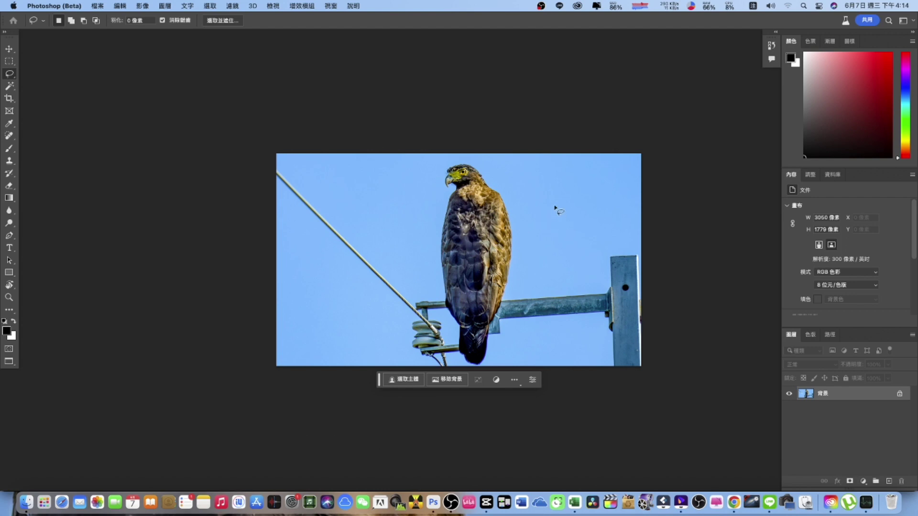
mouse_move(533, 165)
left_mouse_down()
mouse_move(557, 169)
mouse_move(581, 201)
mouse_move(596, 274)
mouse_move(597, 330)
mouse_move(554, 356)
mouse_move(542, 356)
mouse_move(531, 340)
mouse_move(523, 298)
mouse_move(534, 166)
left_mouse_up()
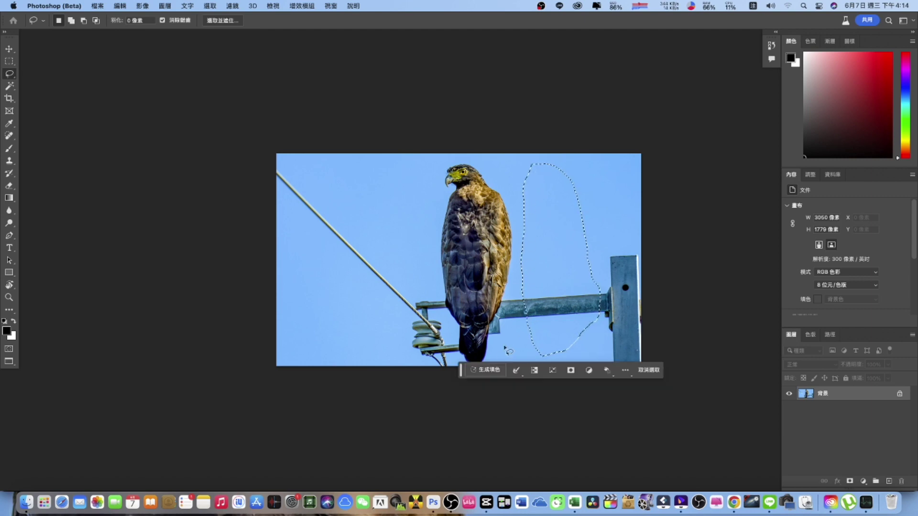
left_click(486, 370)
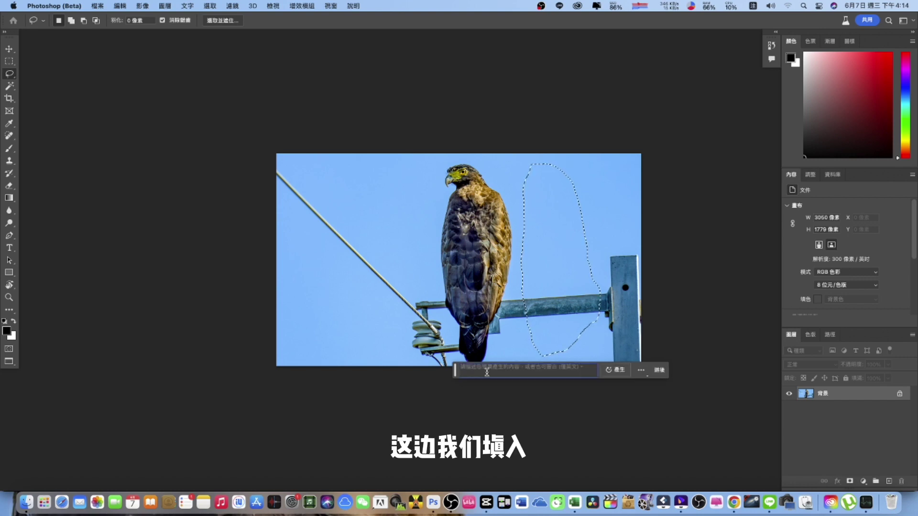
type("B")
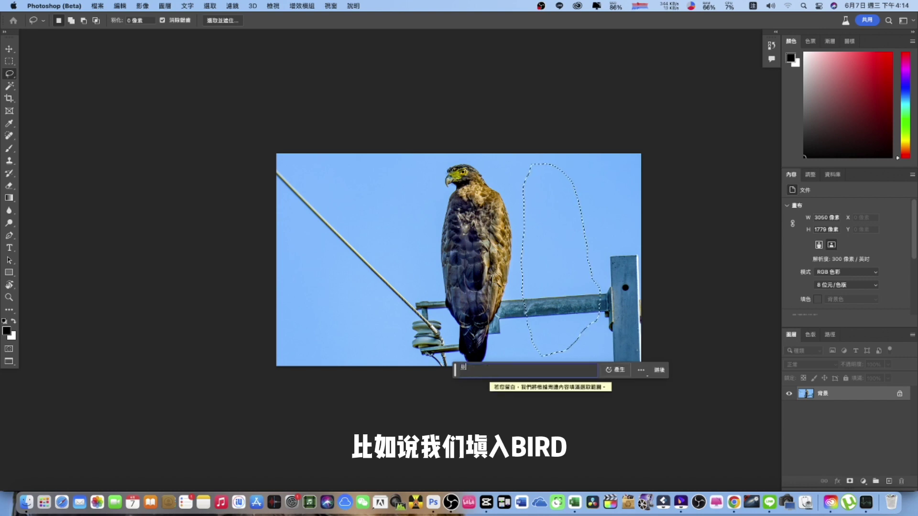
type("IRD")
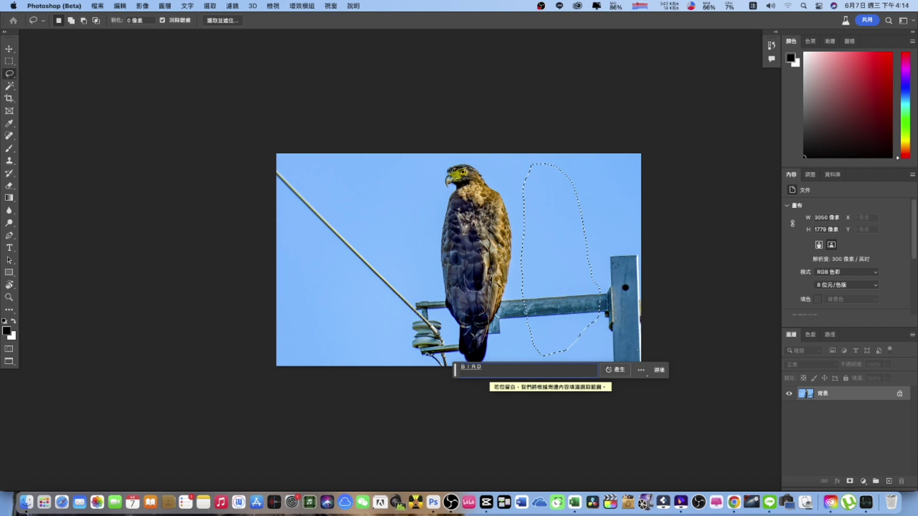
key("BackSpace")
key("BackSpace")
key("BackSpace")
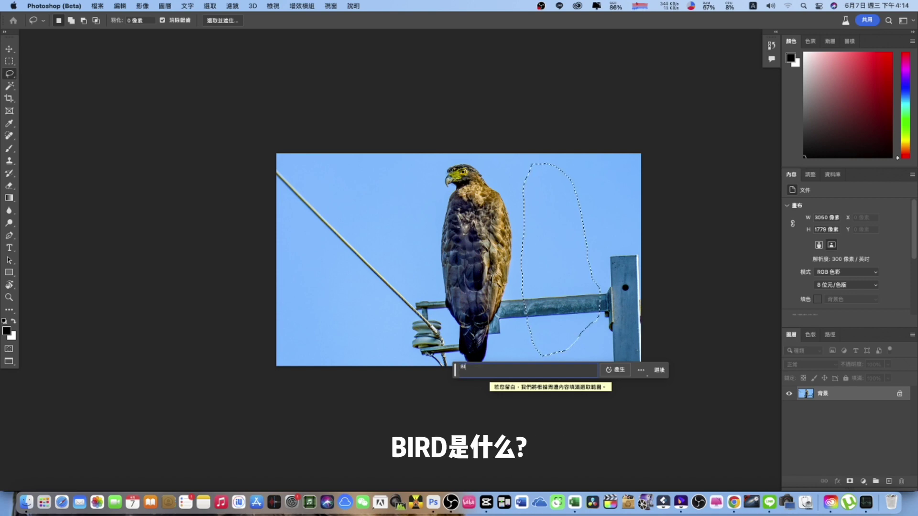
type("BIRD")
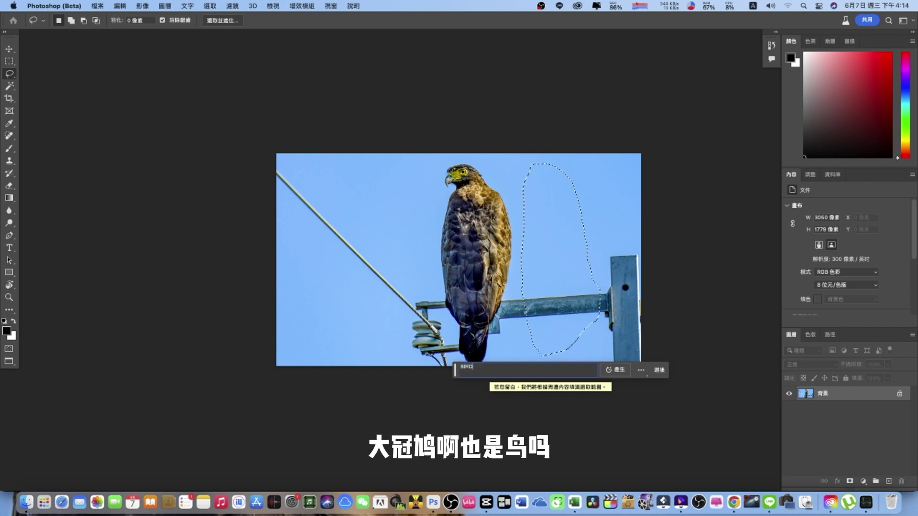
left_click(619, 371)
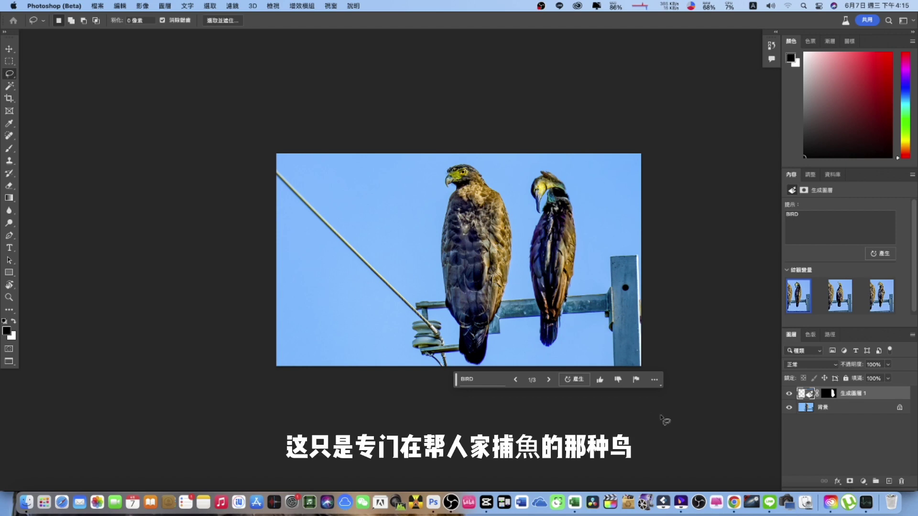
- Compare the generated bird variations and choose the second one
left_click(836, 309)
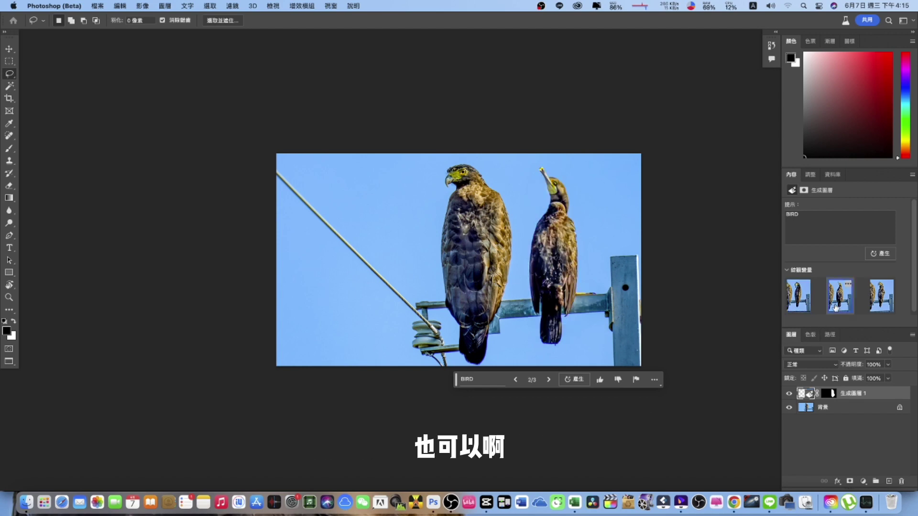
left_click(881, 303)
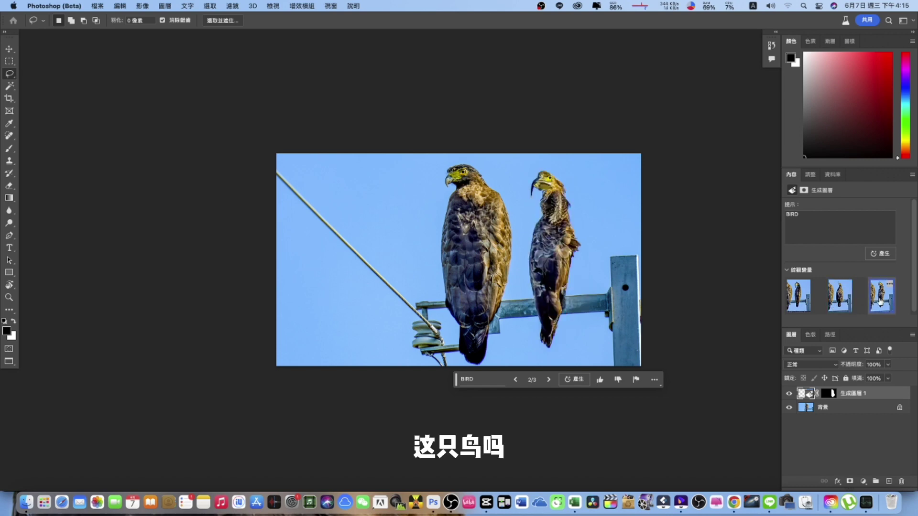
left_click(838, 303)
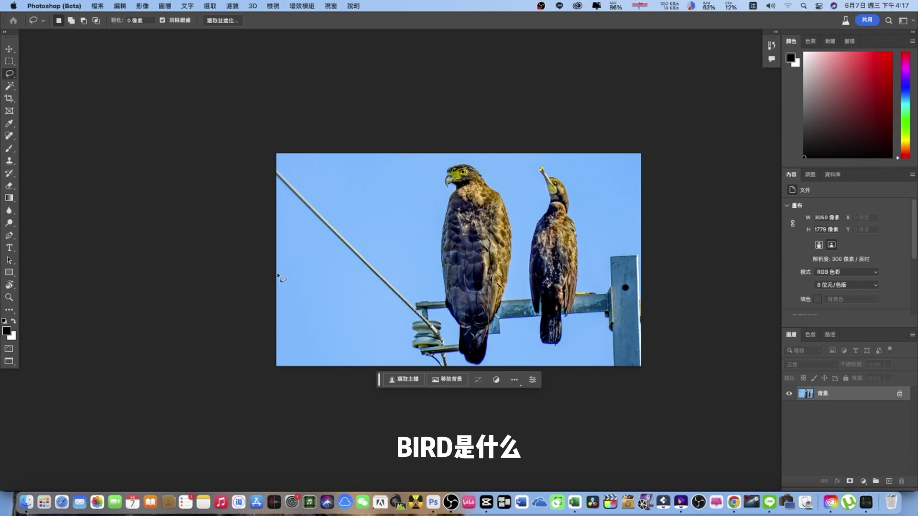
- Lasso the lower part of the image across its full width, from mid-height down to the bottom edge
mouse_move(278, 273)
left_mouse_down()
mouse_move(643, 283)
mouse_move(671, 340)
mouse_move(527, 421)
mouse_move(287, 421)
mouse_move(257, 406)
mouse_move(206, 290)
left_mouse_up()
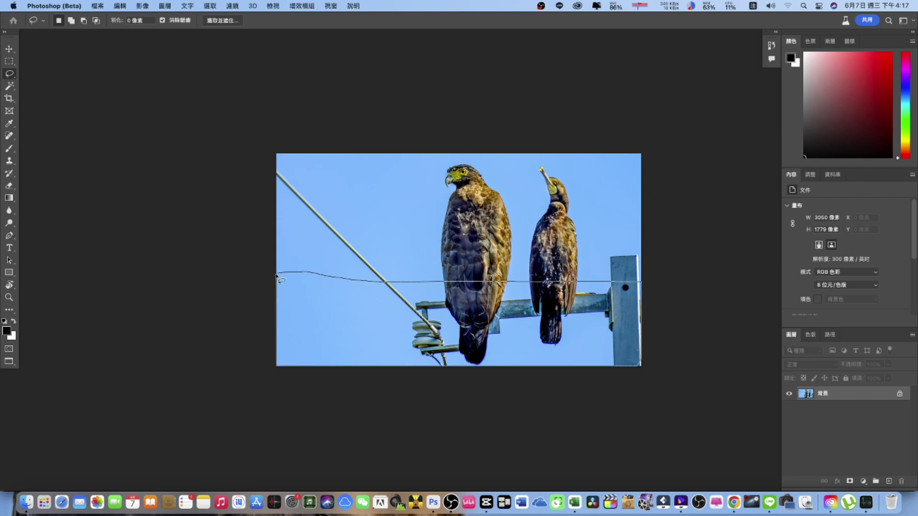
left_click_drag(277, 276, 278, 275)
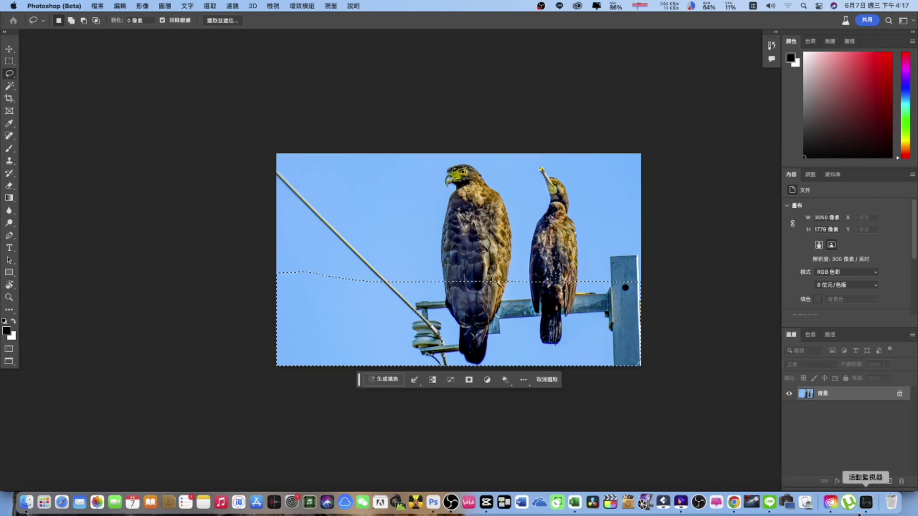
- Switch to Google Translate in Chrome, translate 山 from Traditional Chinese to English and copy the translation
left_click(733, 501)
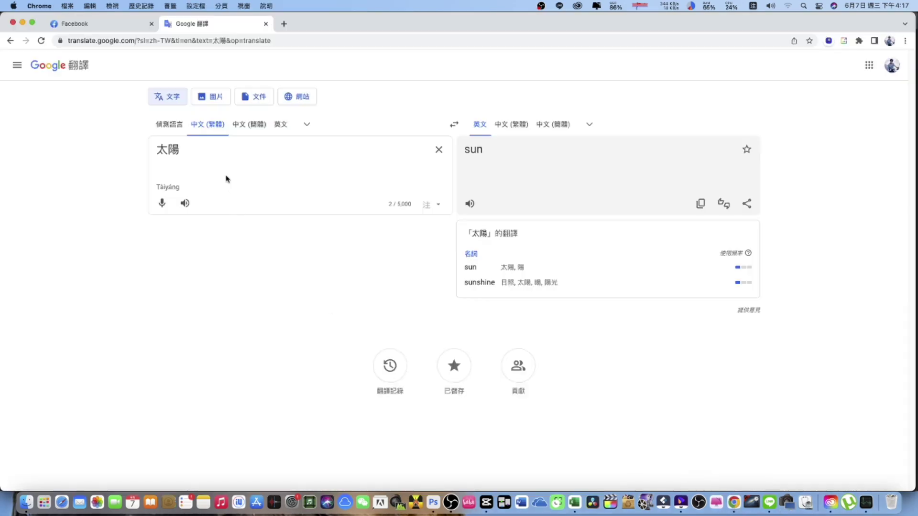
left_click_drag(233, 166, 130, 134)
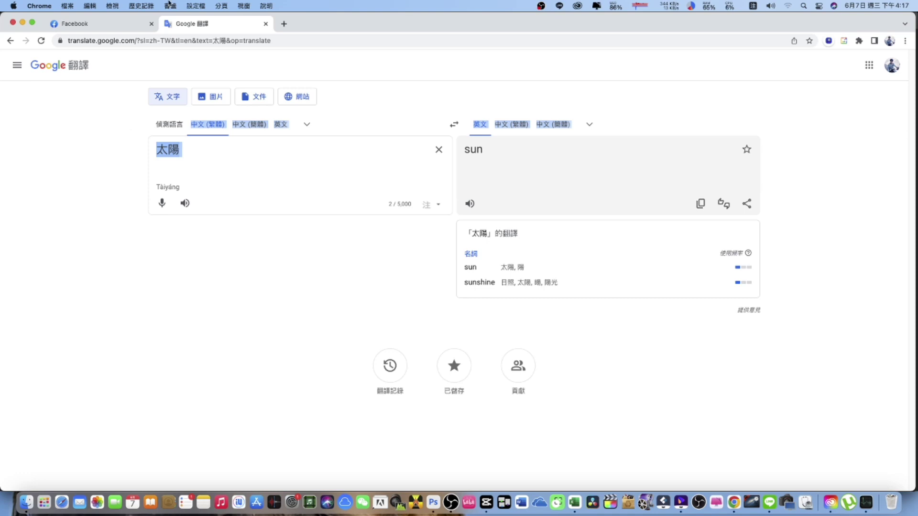
left_click_drag(219, 148, 114, 148)
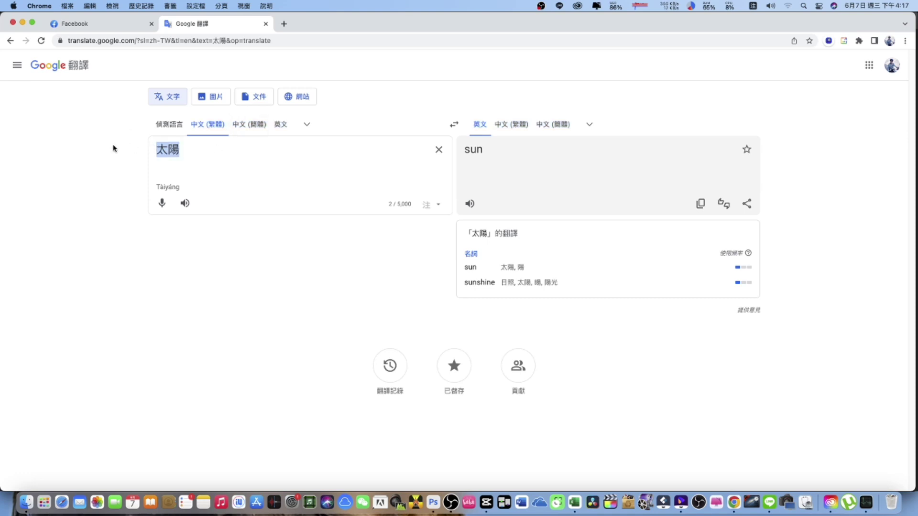
type("山")
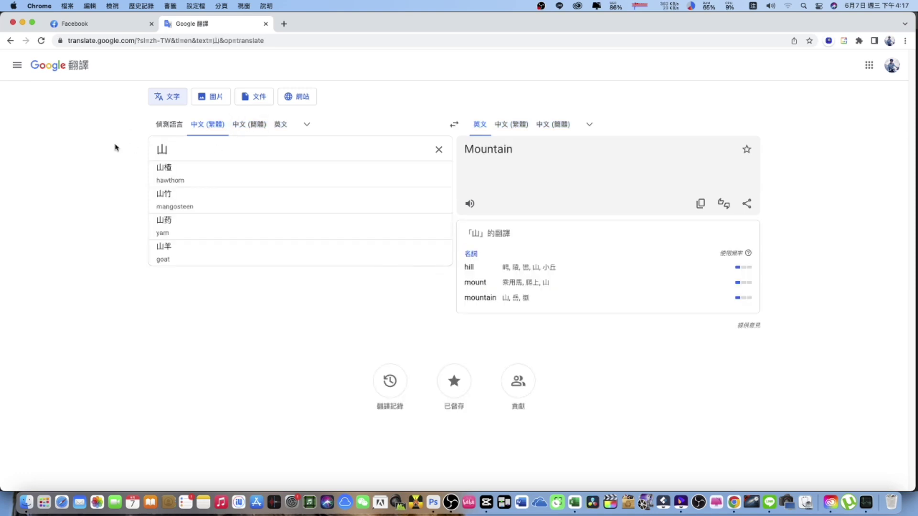
left_click(700, 203)
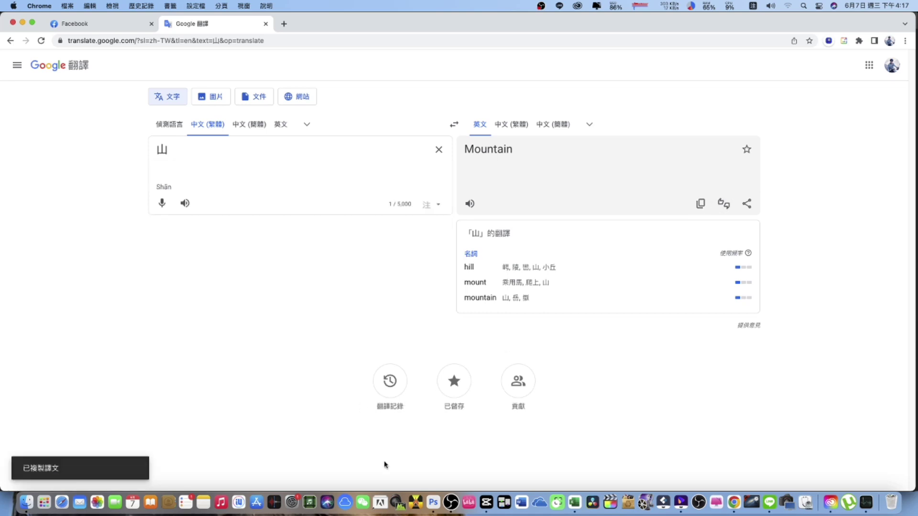
- Return to Photoshop and generate a fill in the lower selection from the prompt Mountain
left_click(432, 502)
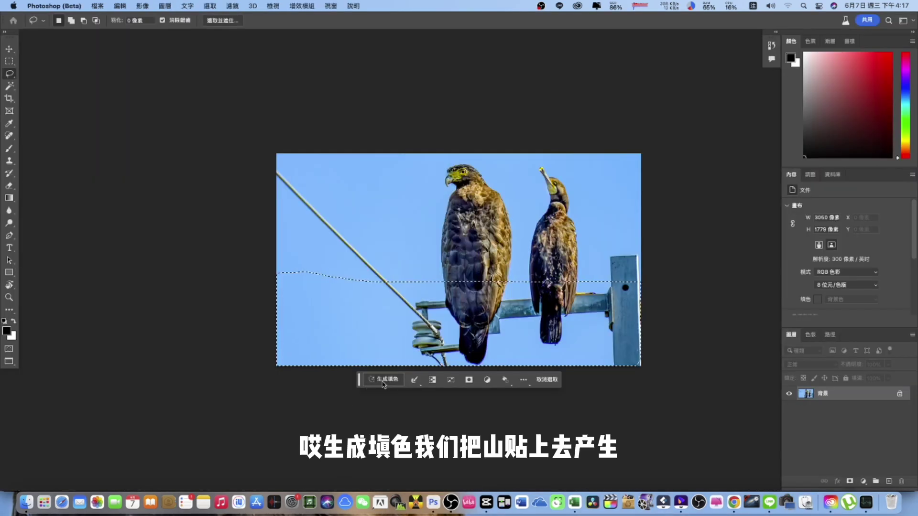
type("Mountain")
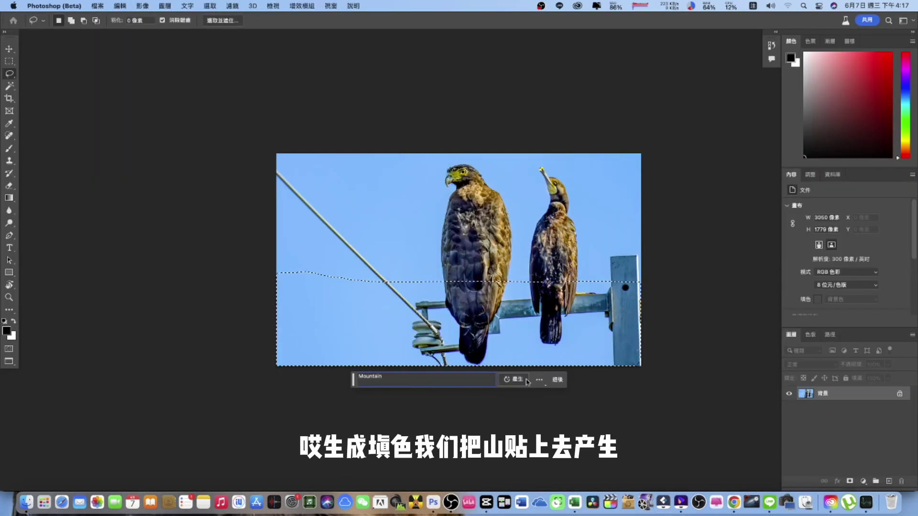
left_click(516, 379)
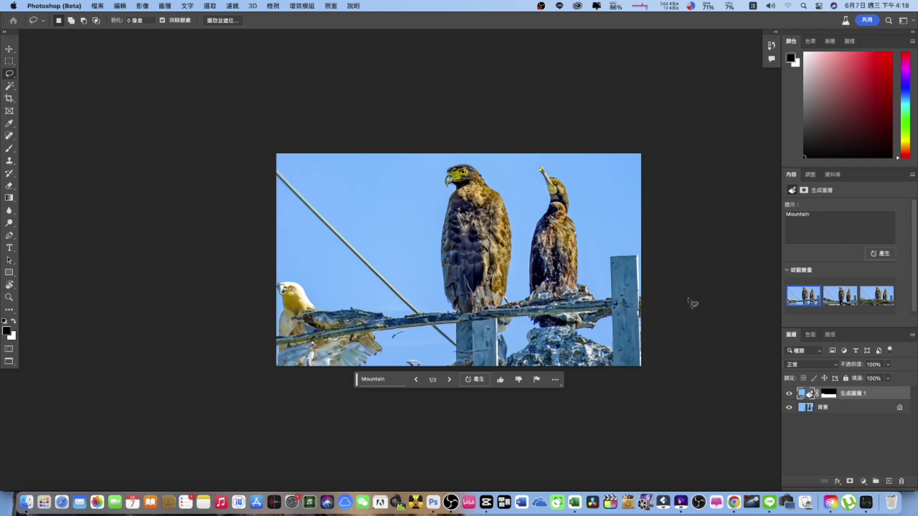
- Compare the generated mountain variations, keep the second one and flatten it into the background
left_click(829, 302)
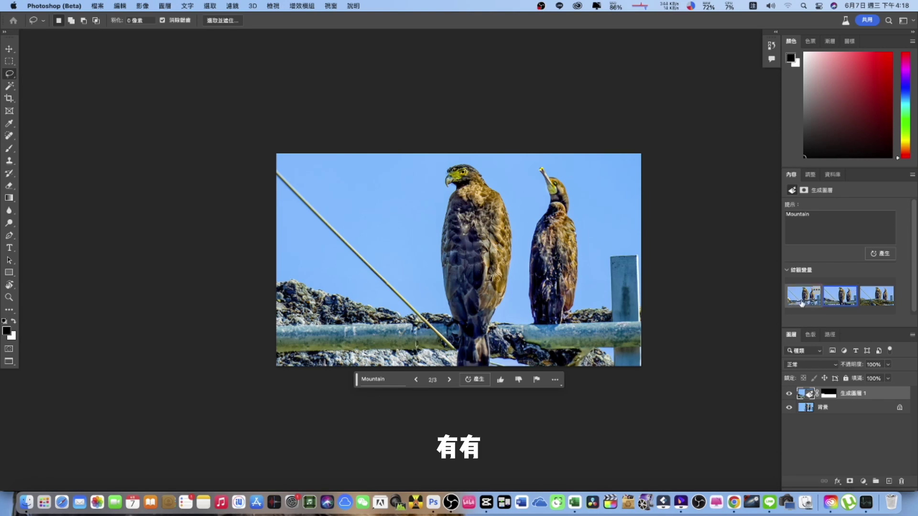
left_click(874, 309)
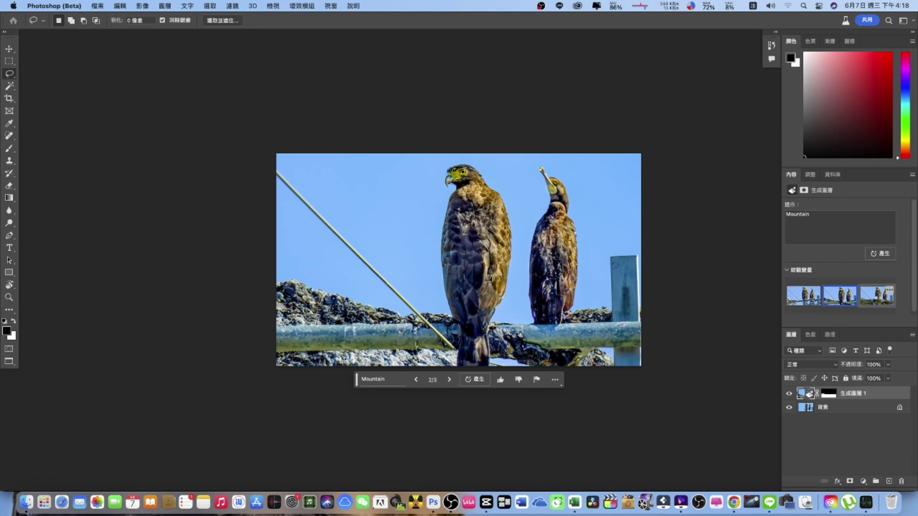
left_click(833, 301)
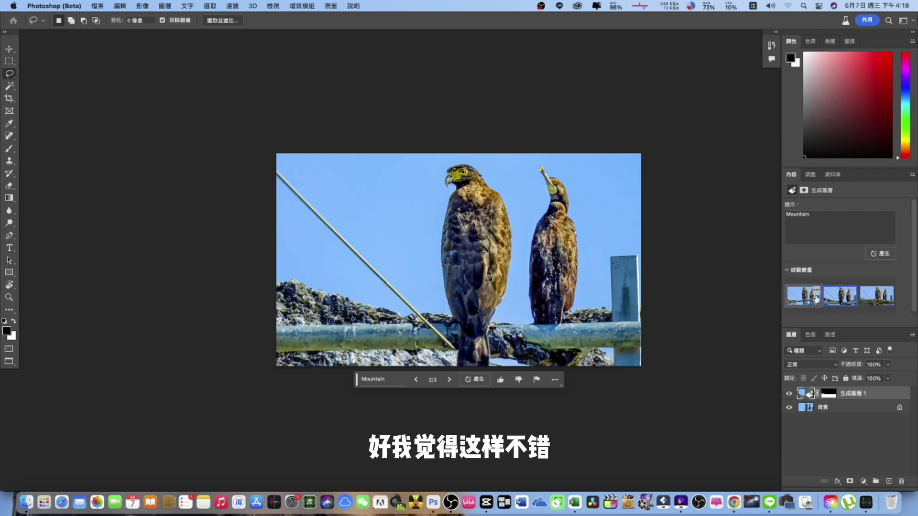
left_click(870, 410)
key("Delete")
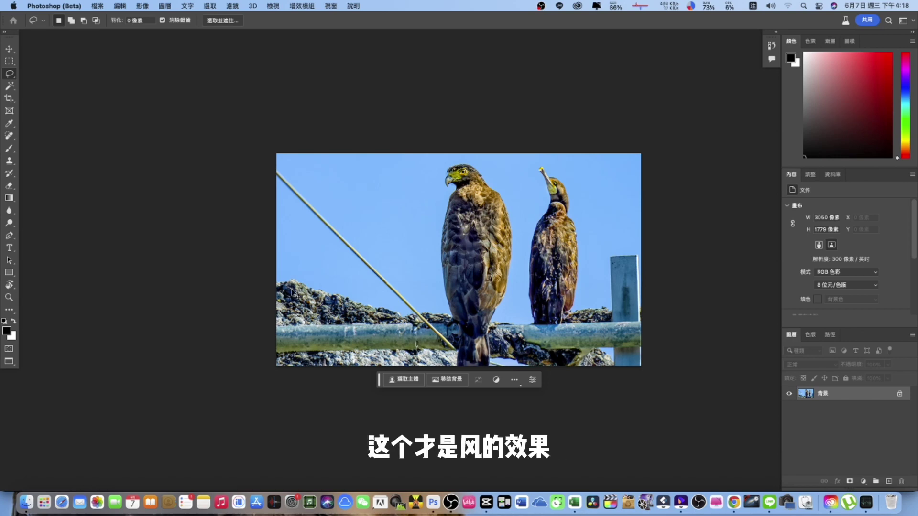
- Extend the canvas on all sides of the photo with the Crop tool to about 9867 × 7138 pixels
key("super+minus")
key("super+minus")
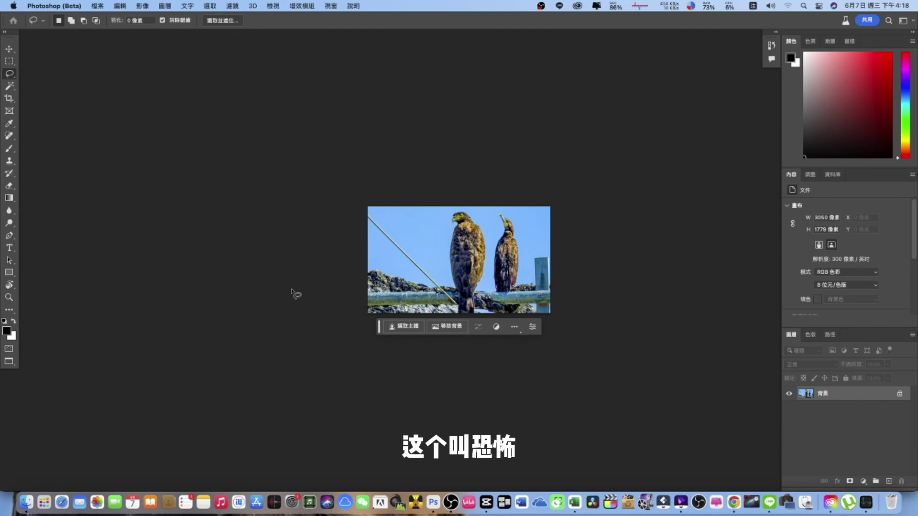
left_click(9, 98)
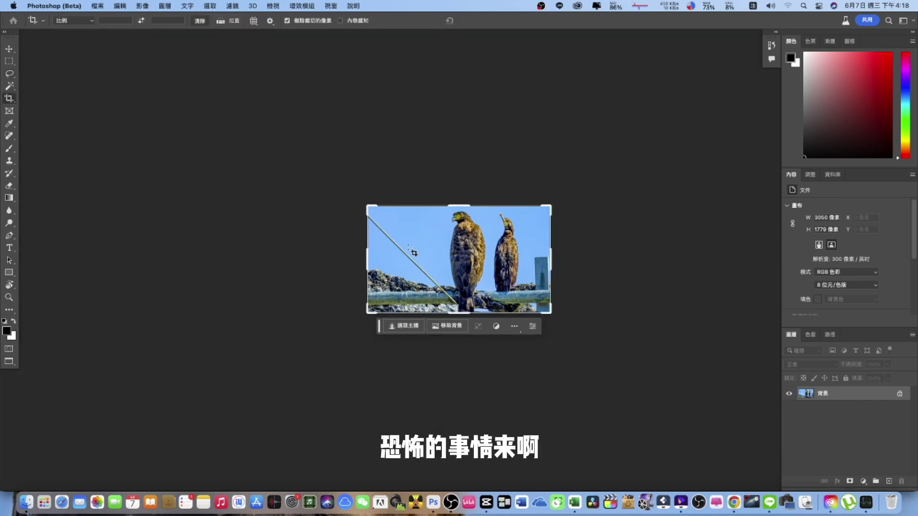
left_click_drag(367, 206, 287, 165)
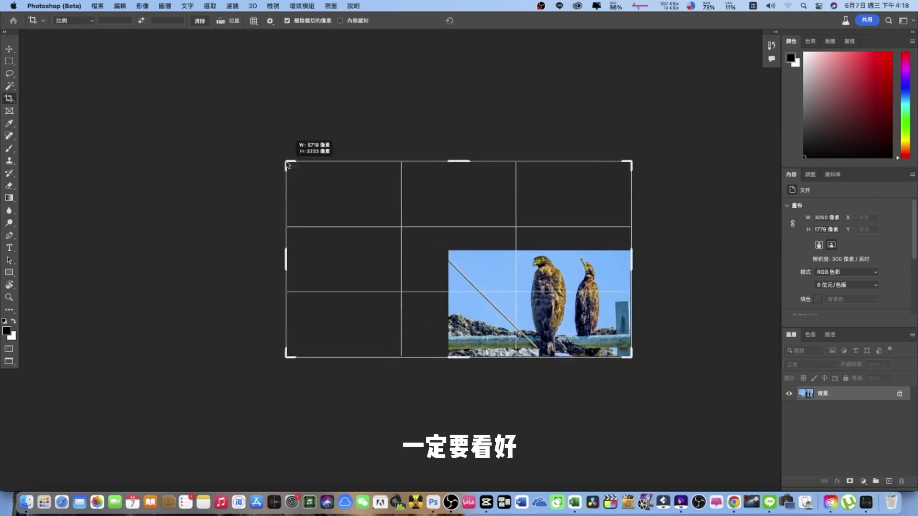
left_click_drag(633, 360, 740, 477)
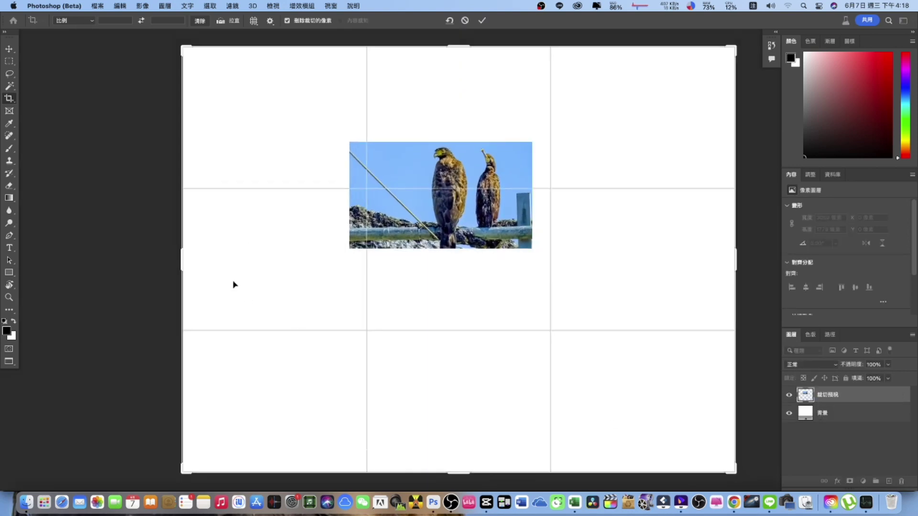
left_click_drag(182, 258, 164, 257)
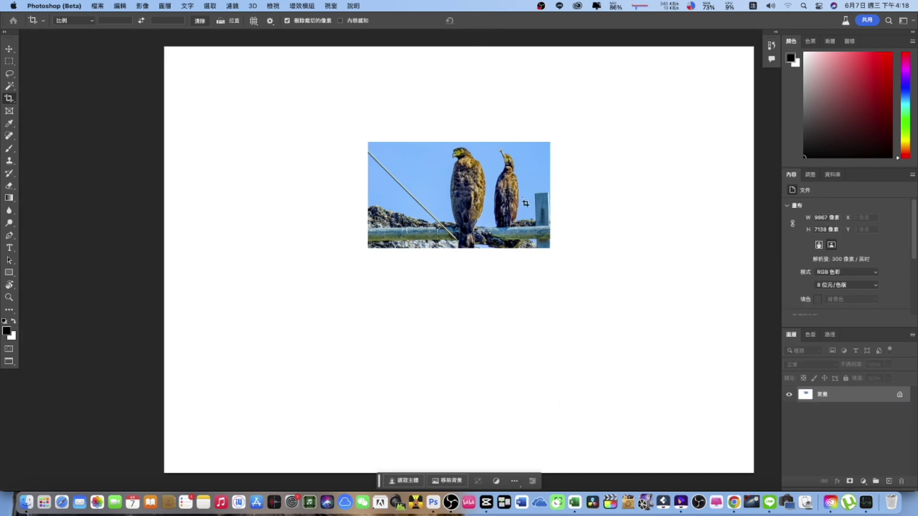
- Switch to Google Translate in Chrome, extend the source text to 山 彩虹 雪 溪流 牛 馬 人們 and copy the English translation
left_click(734, 502)
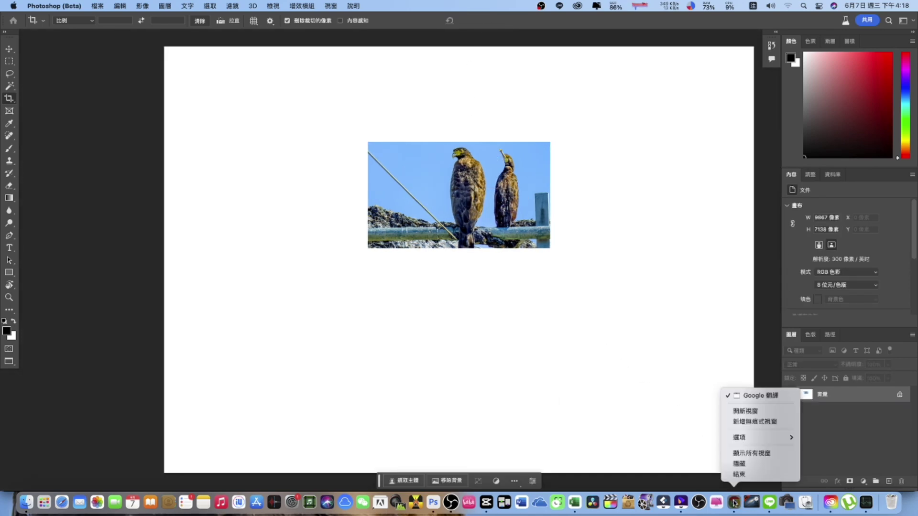
left_click(734, 502)
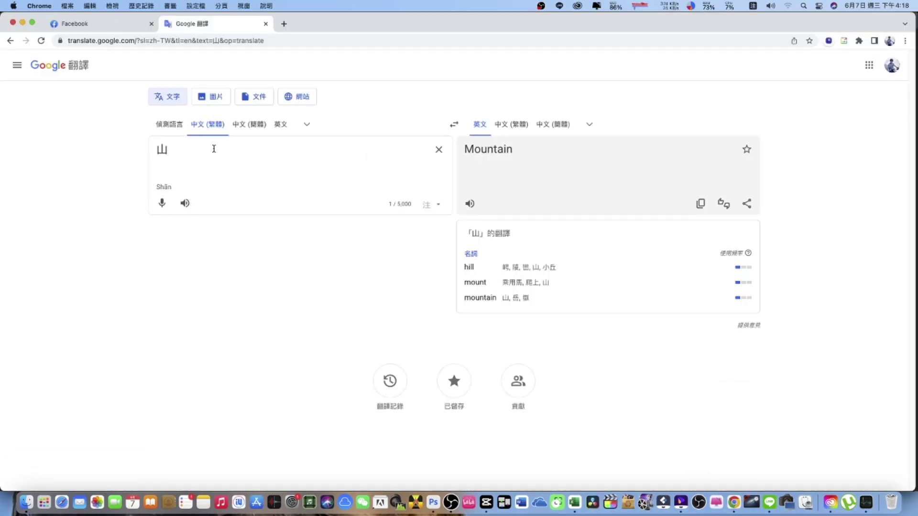
type("彩虹 雪 ")
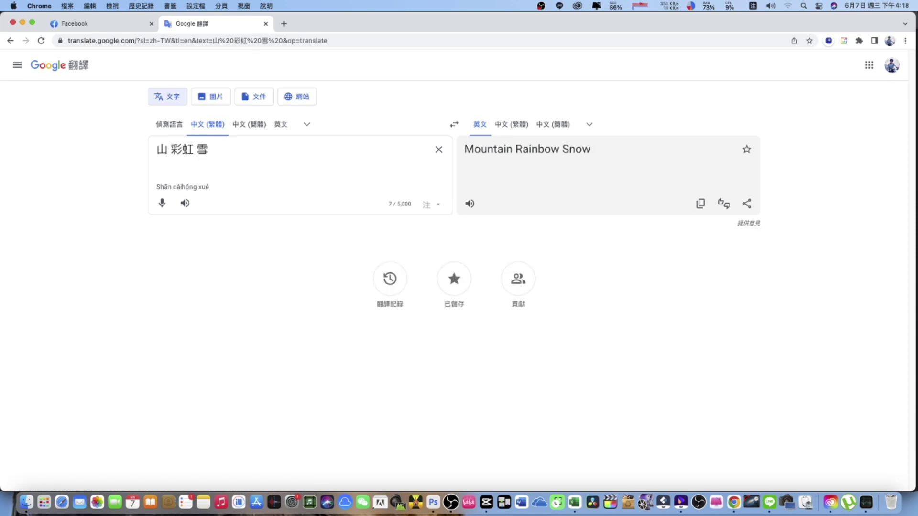
type("溪流")
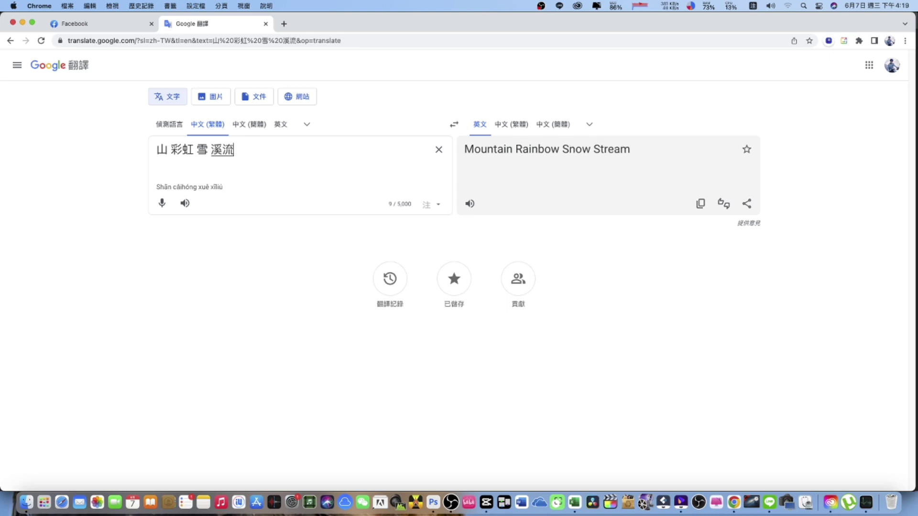
type(" 牛")
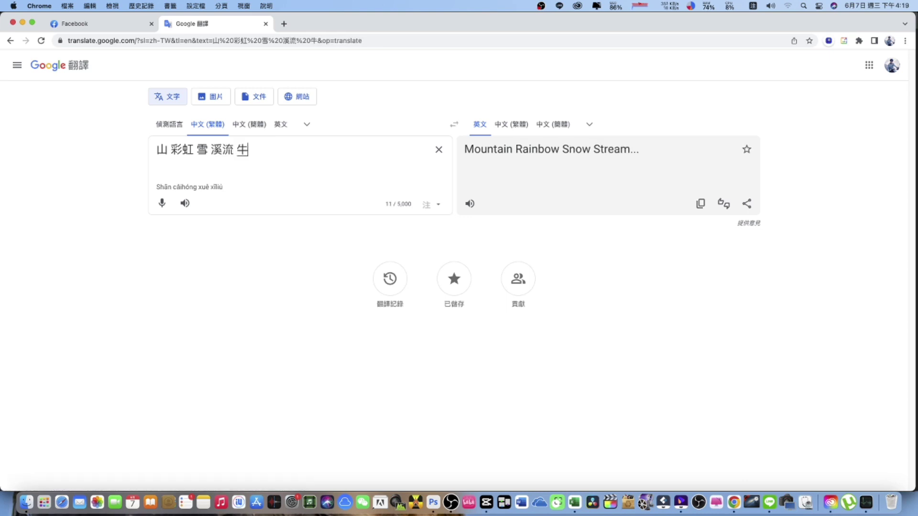
type(" ㄇㄚˇ")
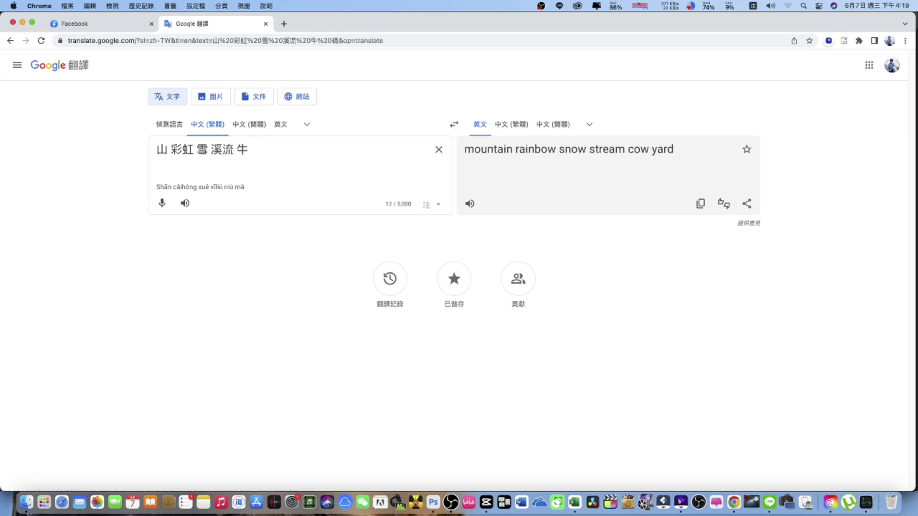
key("Down")
key("Return")
type("ㄖㄣˊㄇㄣ˙")
key("Return")
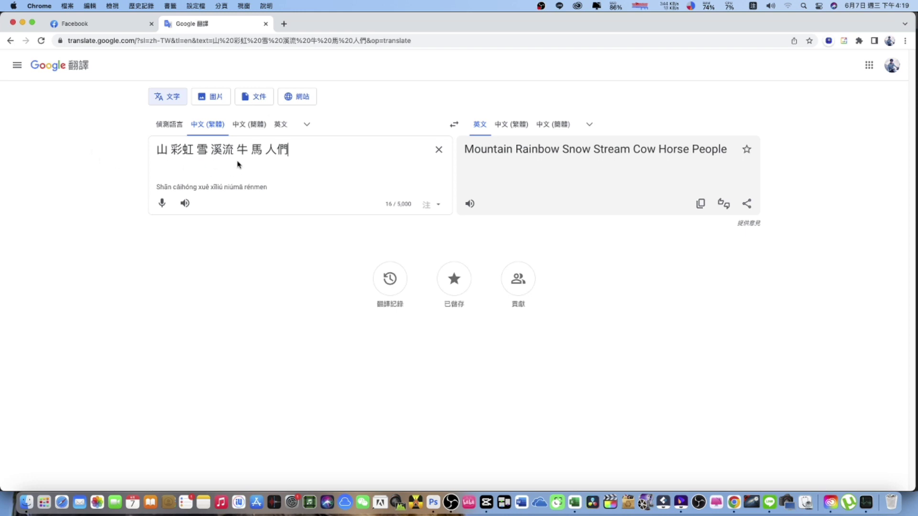
left_click(706, 209)
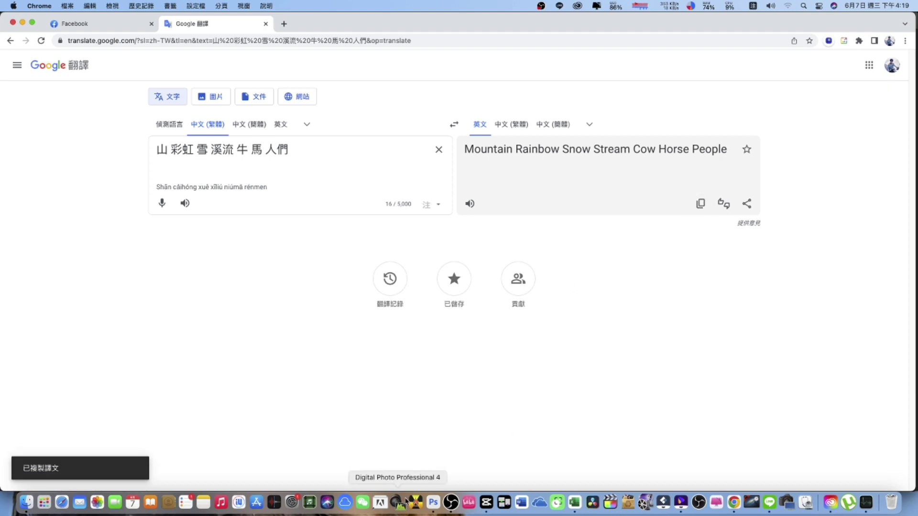
- Return to Photoshop, select the white area with the Magic Wand and generate a fill from the prompt Mountain Rainbow Snow Stream Cow Horse People
left_click(434, 503)
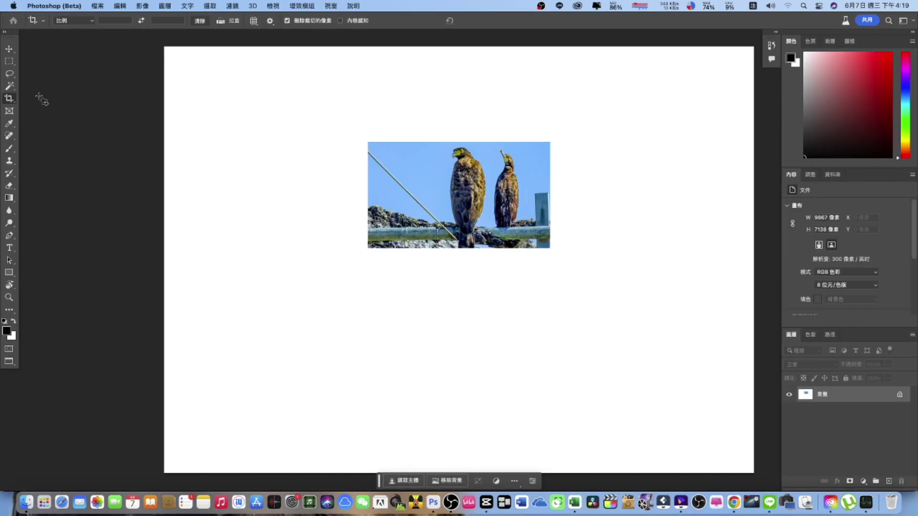
left_click(9, 86)
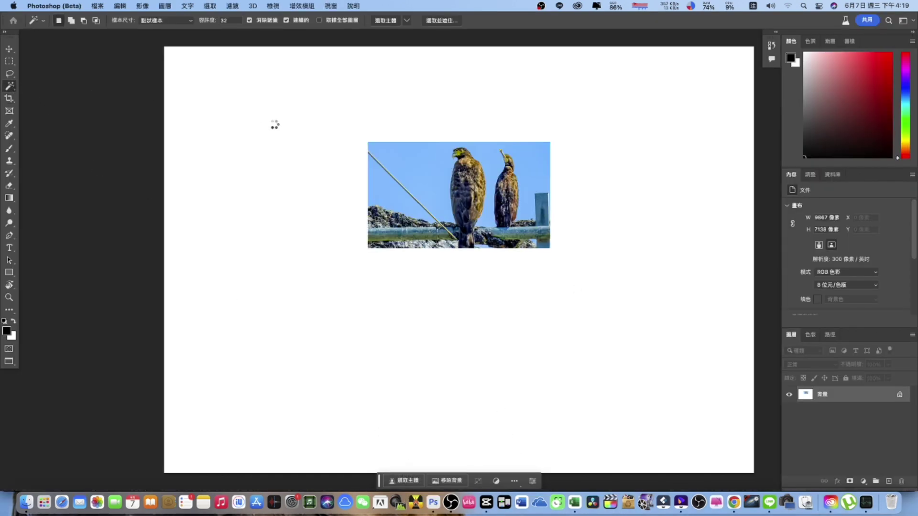
left_click(275, 127)
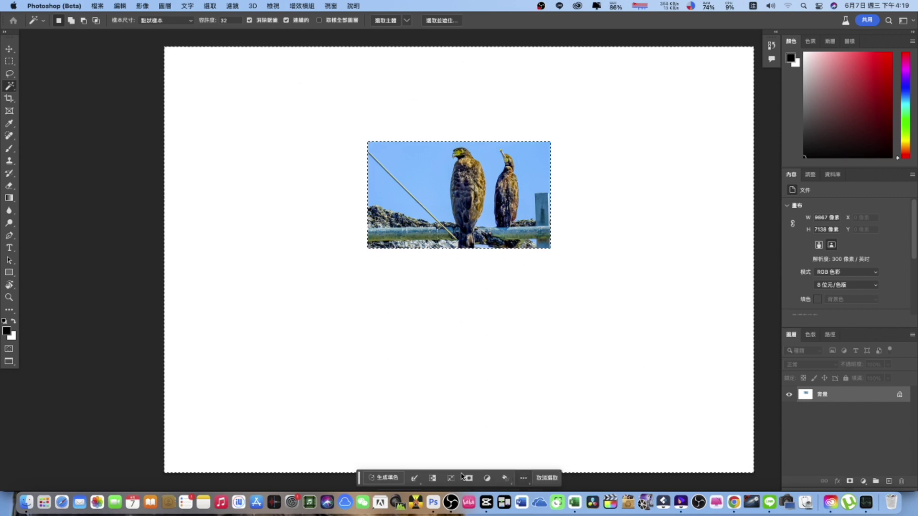
left_click(384, 478)
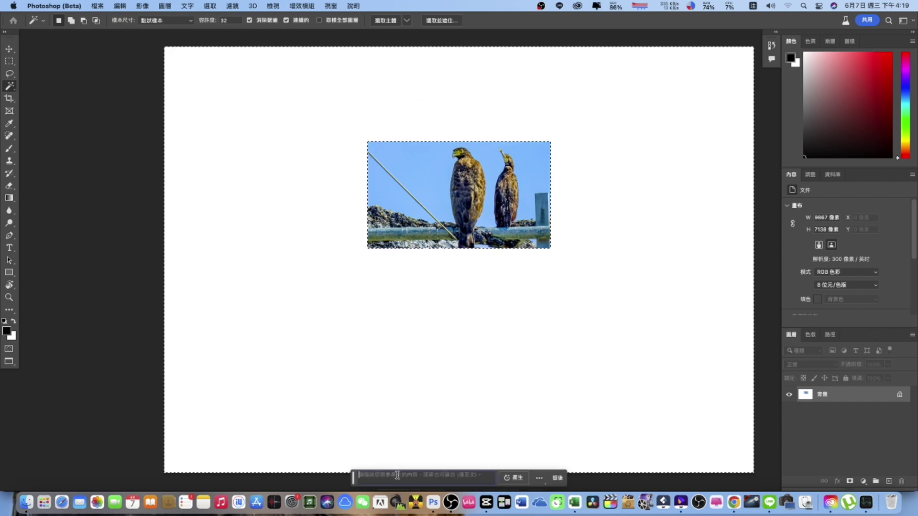
key("super+v")
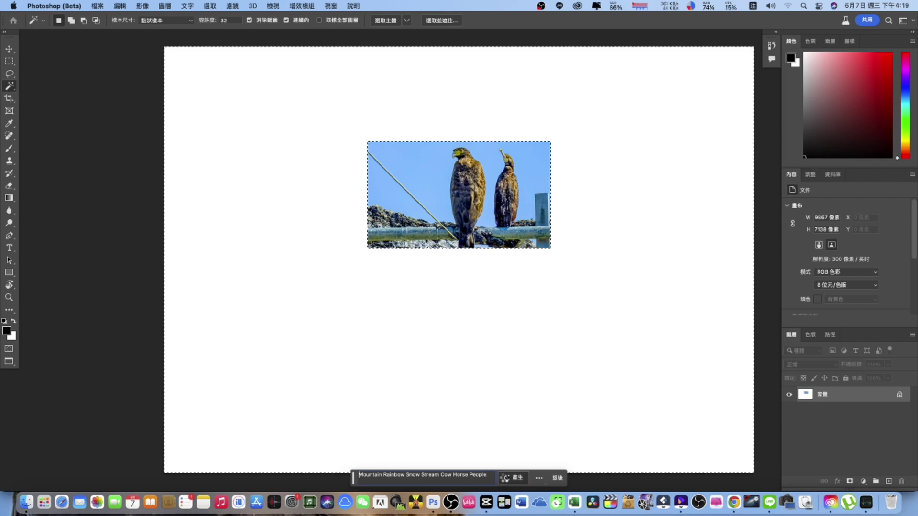
left_click(505, 478)
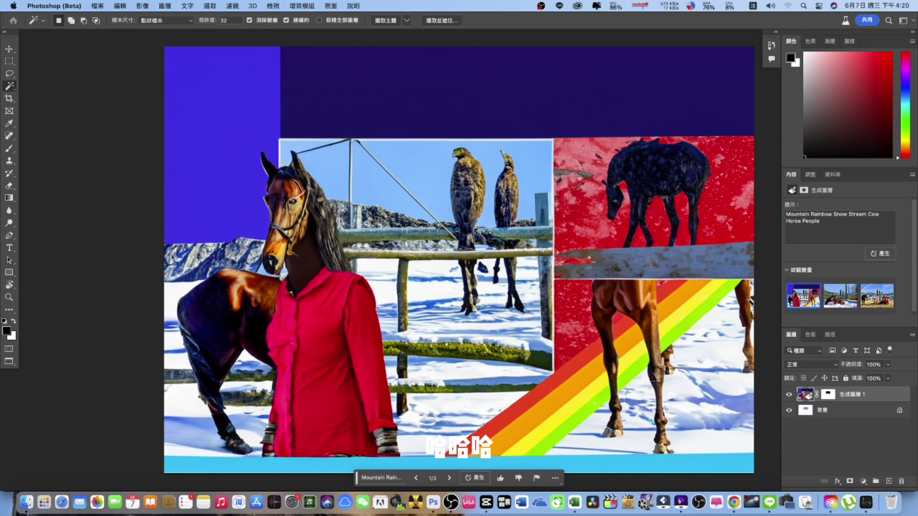
- Compare the three variations of the rainbow and horse scenery, then delete the generated layer
mouse_move(844, 303)
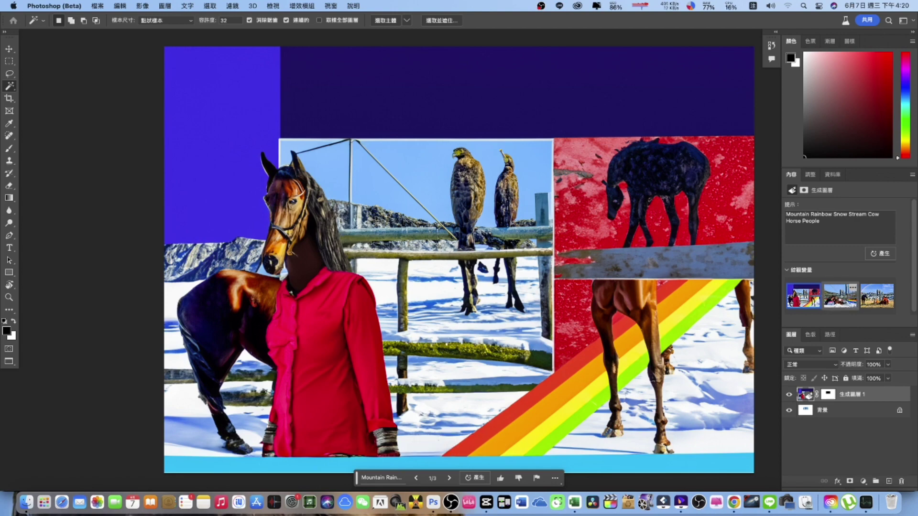
left_click(843, 300)
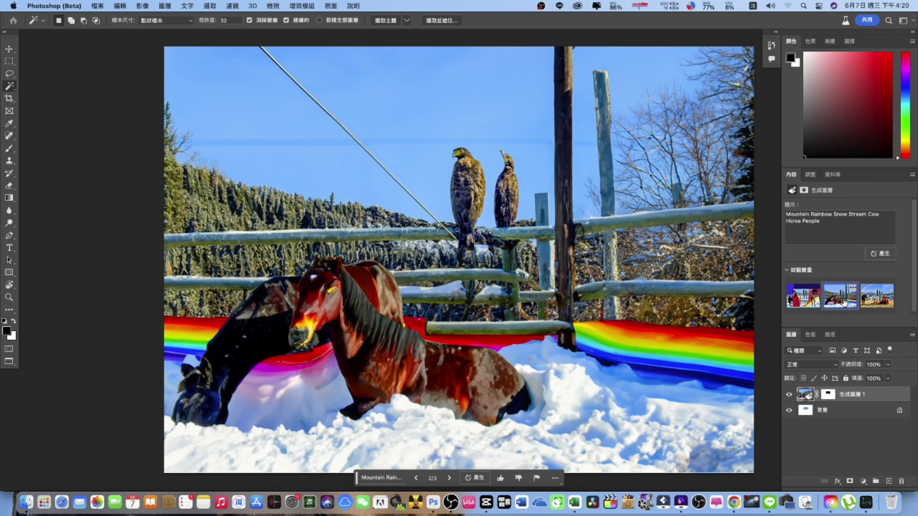
mouse_move(885, 297)
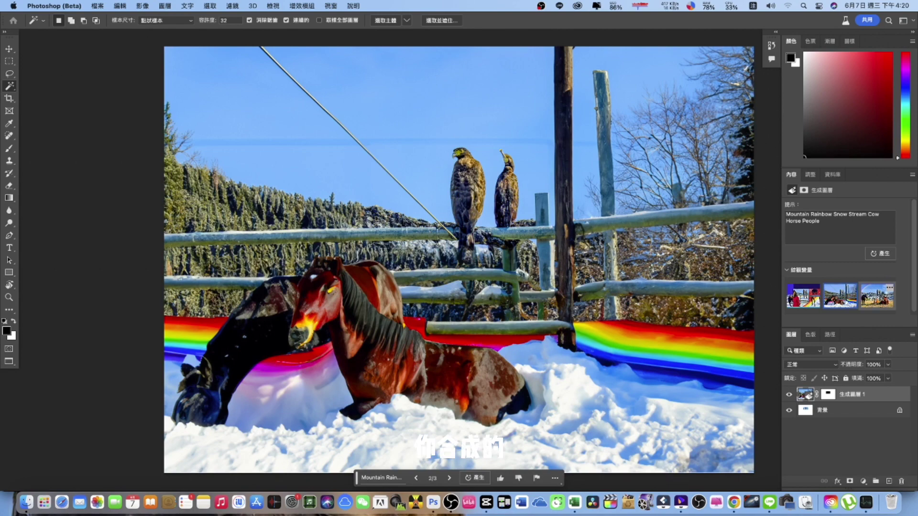
left_click(880, 296)
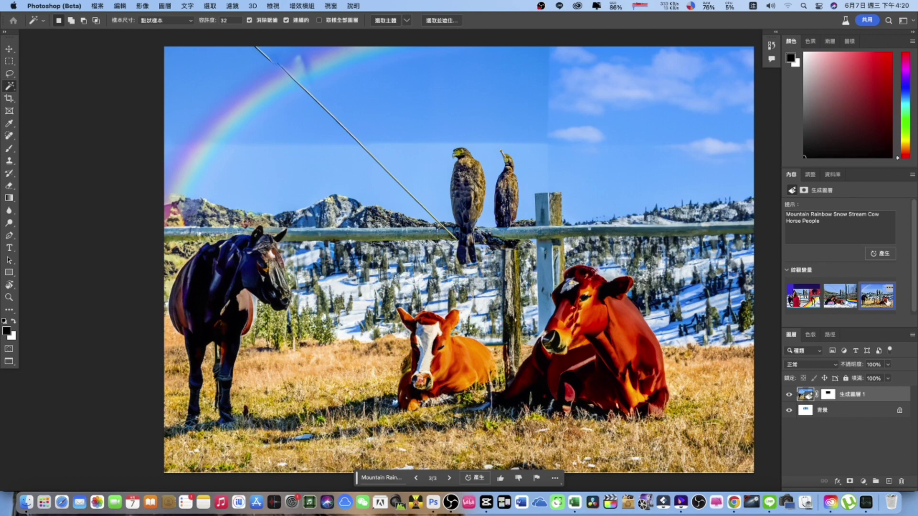
left_click(901, 482)
- Switch to Google Translate in Chrome and remove 人們, 溪流 and 彩虹 from the source text
left_click(741, 513)
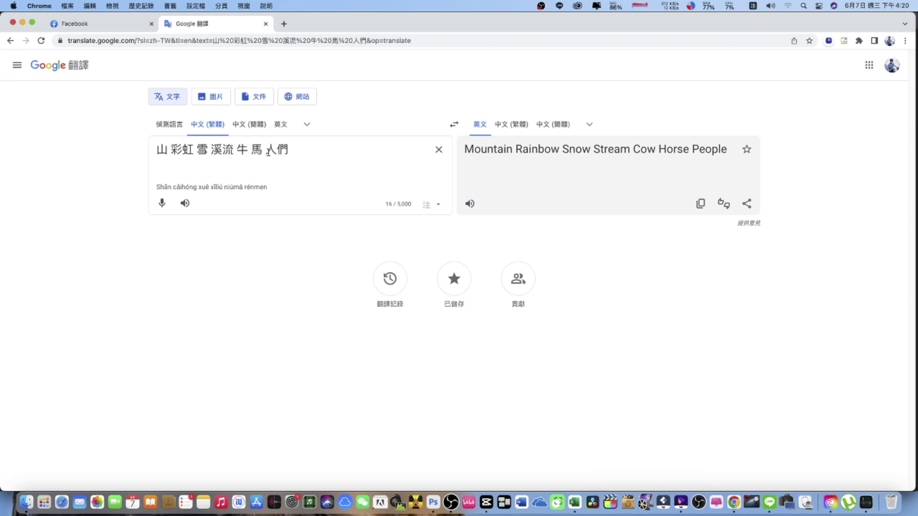
left_click_drag(266, 151, 295, 152)
key("BackSpace")
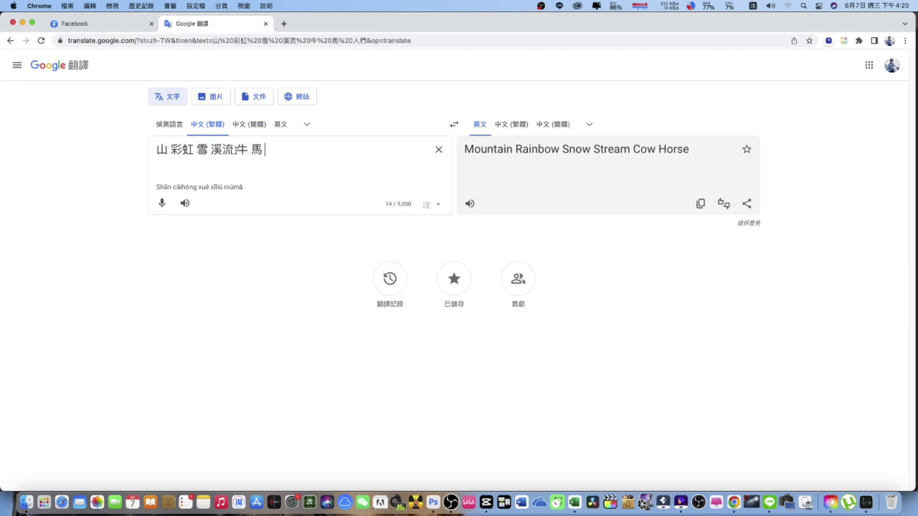
left_click_drag(211, 149, 233, 149)
key("BackSpace")
double_click(181, 150)
key("BackSpace")
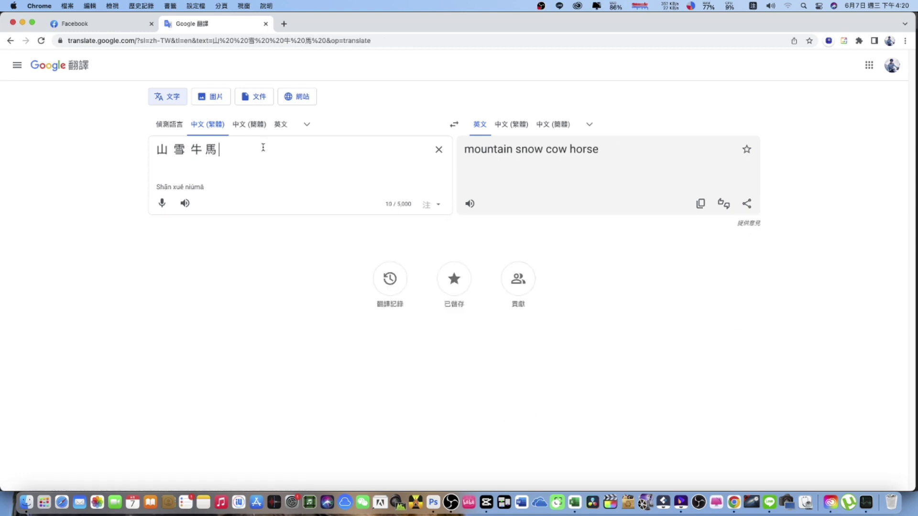
- Add 欄杆 and 草 to the end of the source text and copy the English translation
type("ㄌㄢˊㄍㄢ")
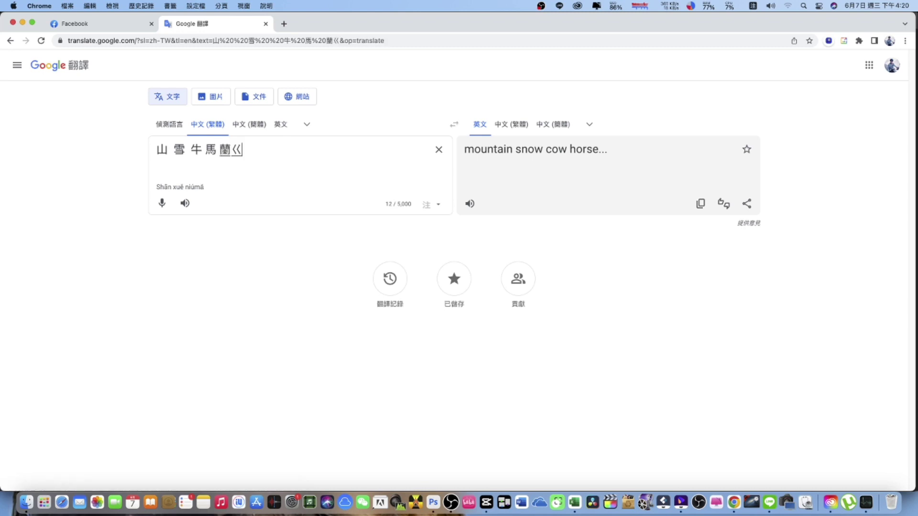
key("Return")
type("ㄘㄠˇ")
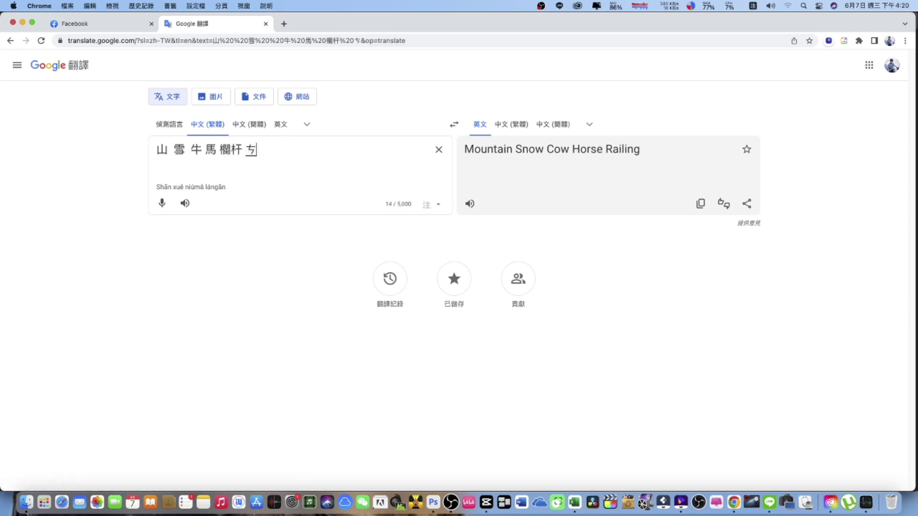
key("Return")
left_click(700, 205)
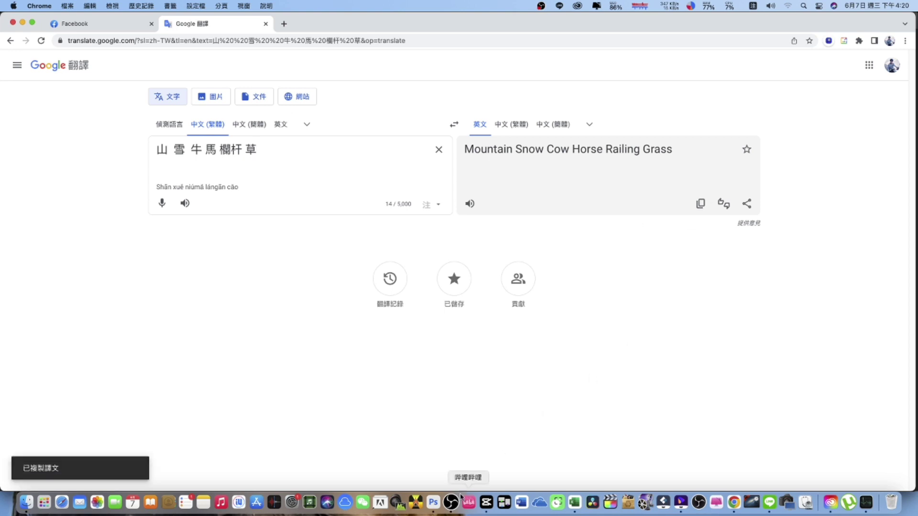
- Return to Photoshop, select the white area around the photo and generate a fill from the prompt Mountain Snow Cow Horse Railing Grass
left_click(433, 502)
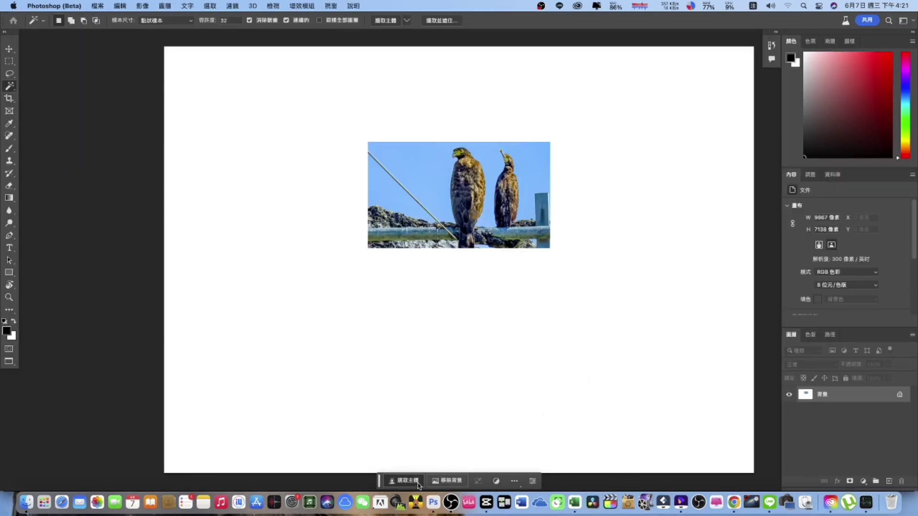
left_click(392, 481)
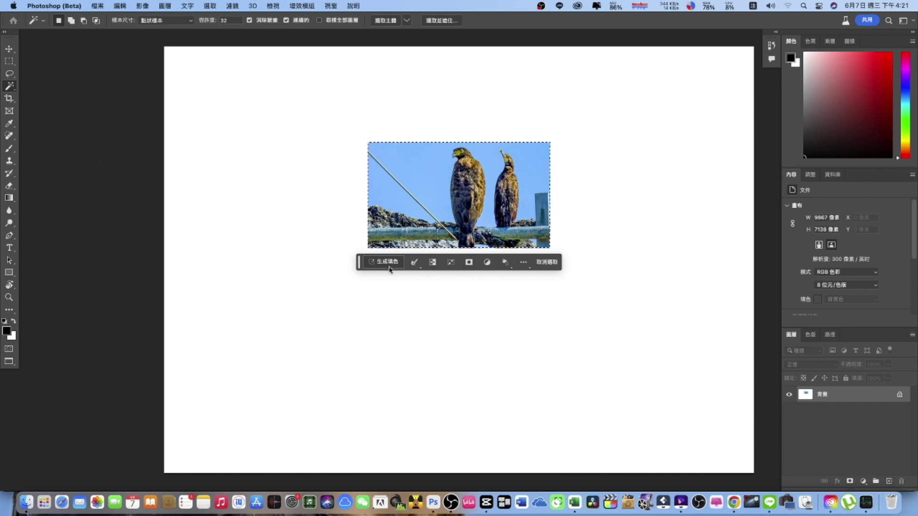
left_click(262, 207)
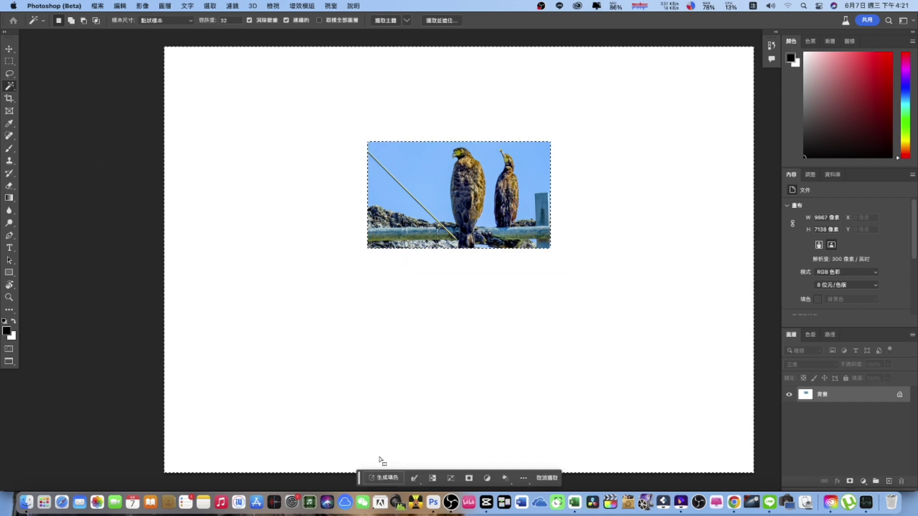
left_click(386, 478)
key("super+v")
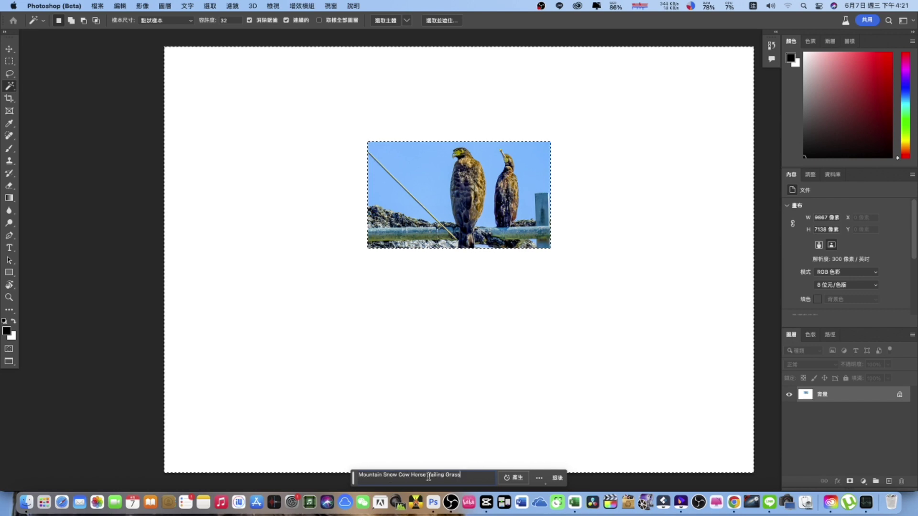
left_click(519, 480)
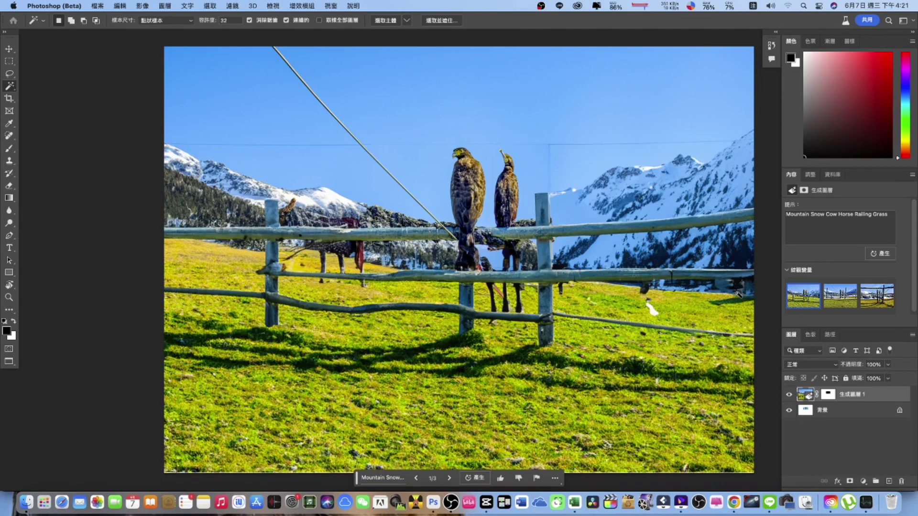
- Compare the three variations of the snowy mountain and railing scenery, then delete the generated layer
left_click(843, 302)
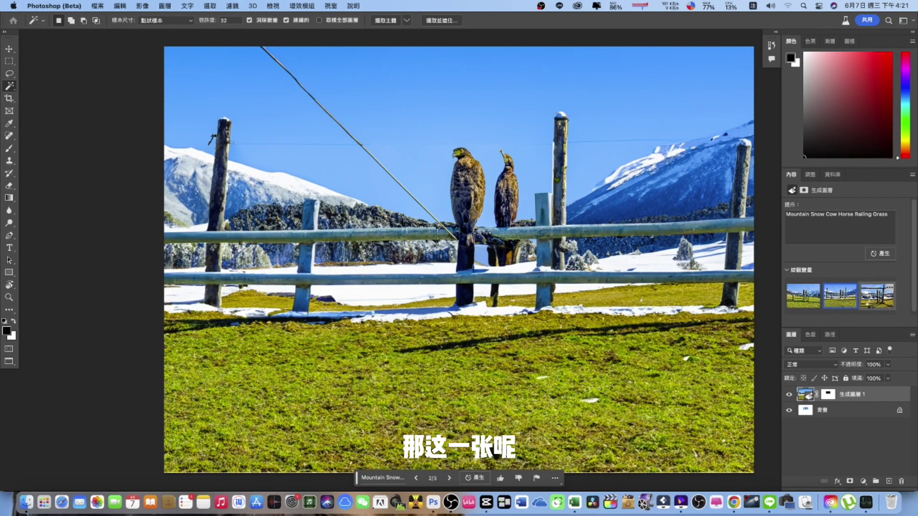
left_click(872, 307)
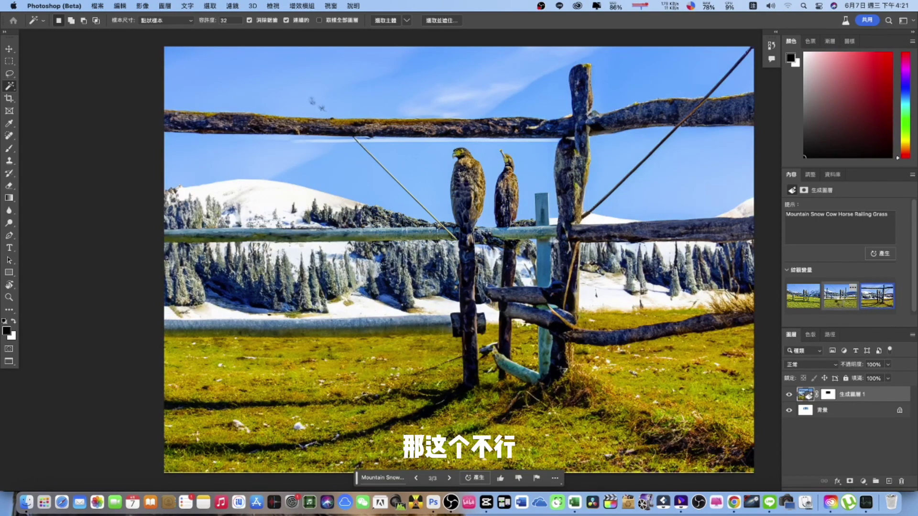
left_click(840, 303)
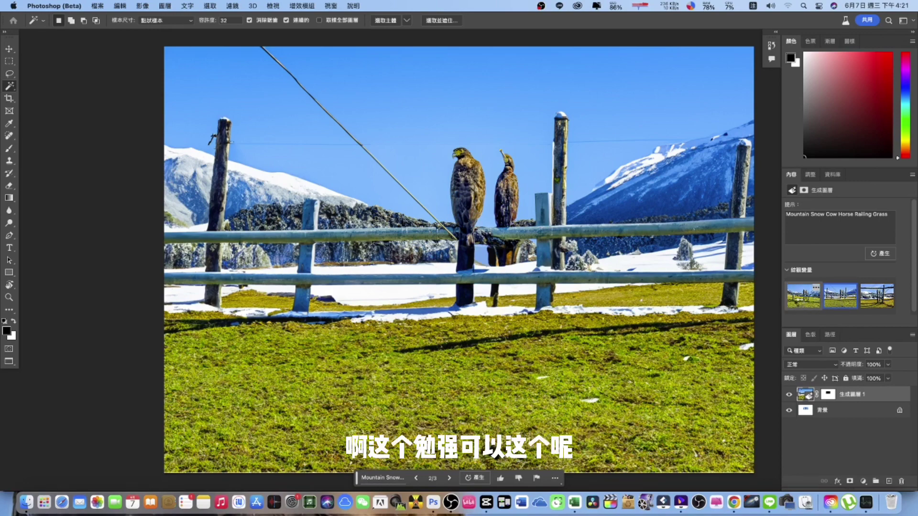
left_click(801, 305)
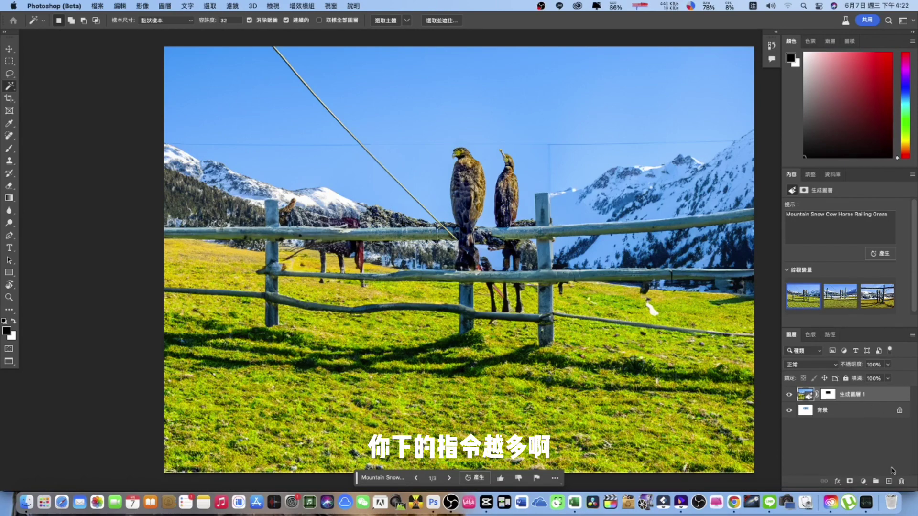
left_click(902, 481)
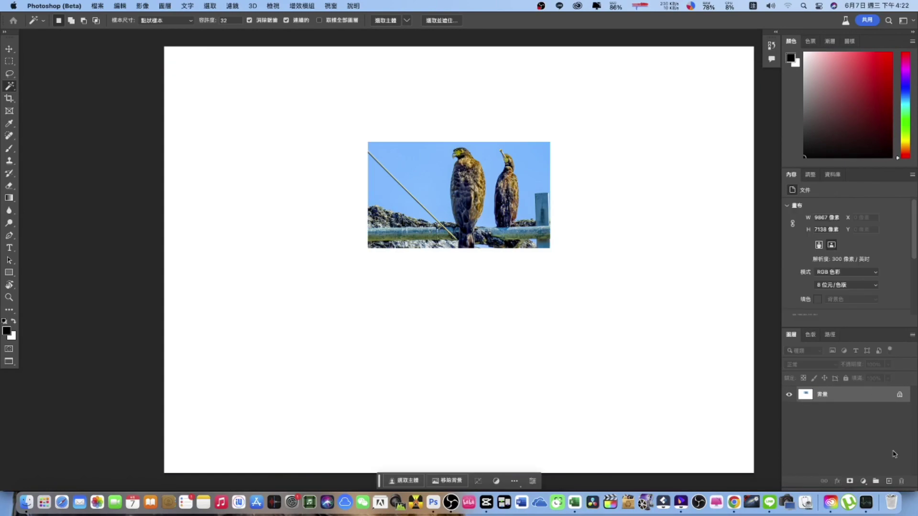
- Select the white area around the photo, switch to Google Translate in Chrome and remove 牛, 馬, 欄杆 and 草 from the source text
left_click(672, 364)
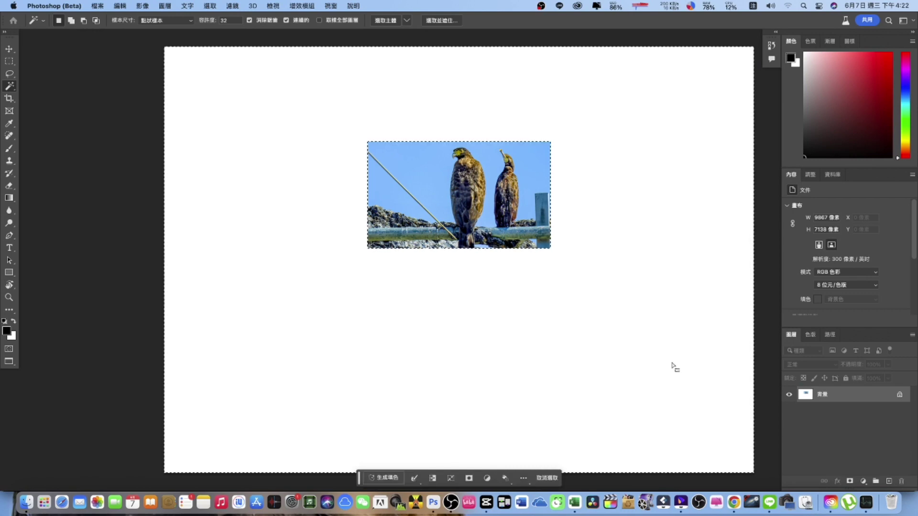
left_click(727, 509)
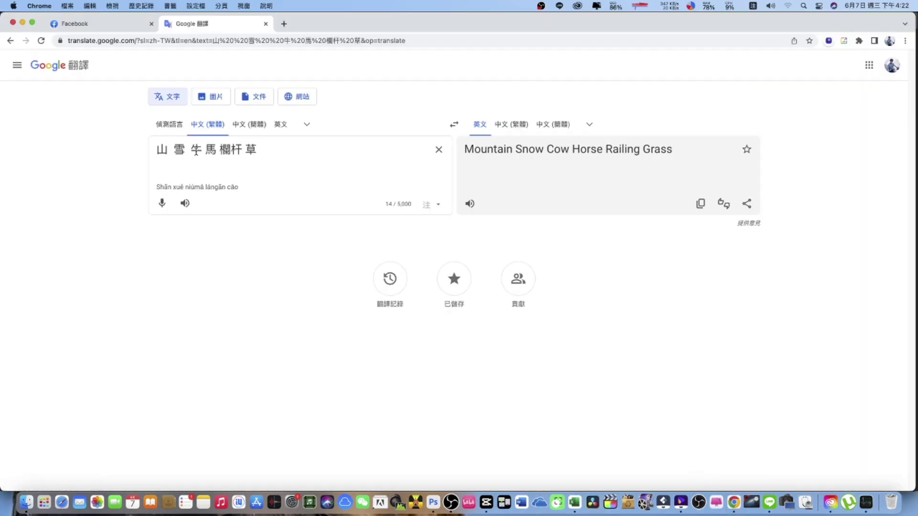
left_click_drag(200, 150, 277, 152)
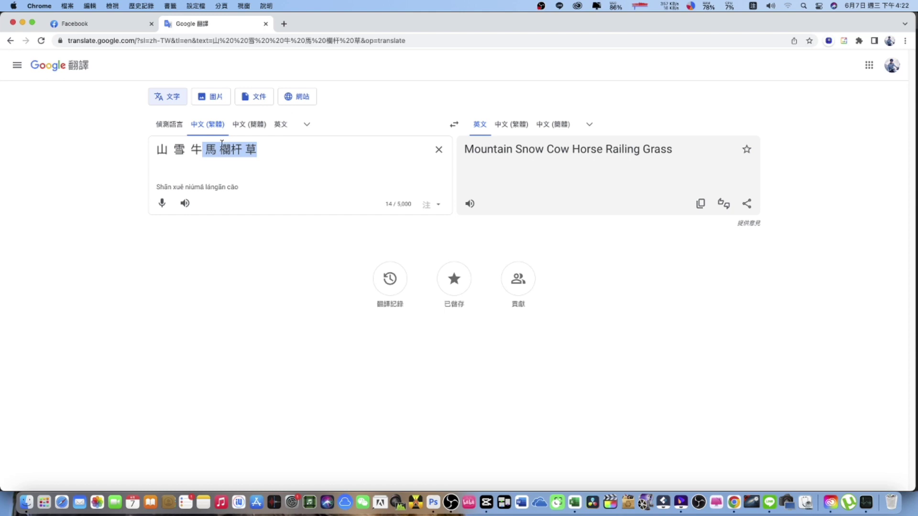
left_click(246, 152)
left_click_drag(246, 152, 191, 152)
key("BackSpace")
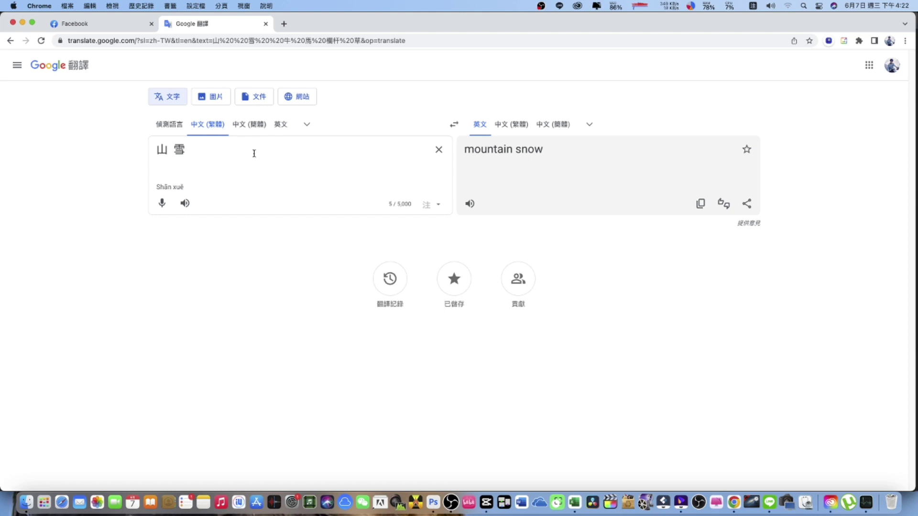
- Add 雲, 太陽, 欄杆 and 草 to the end of the source text, separated by spaces
type("雲")
type(" ㄊㄧㄤ")
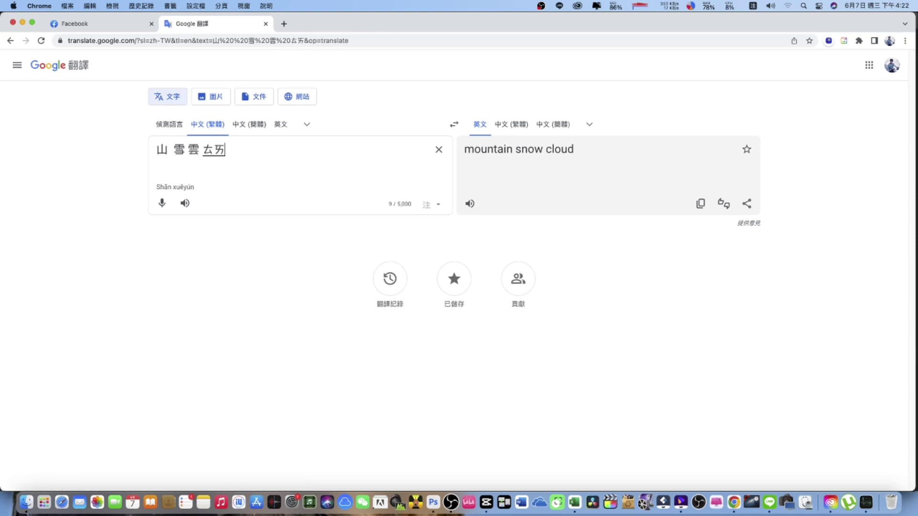
type("ˊ")
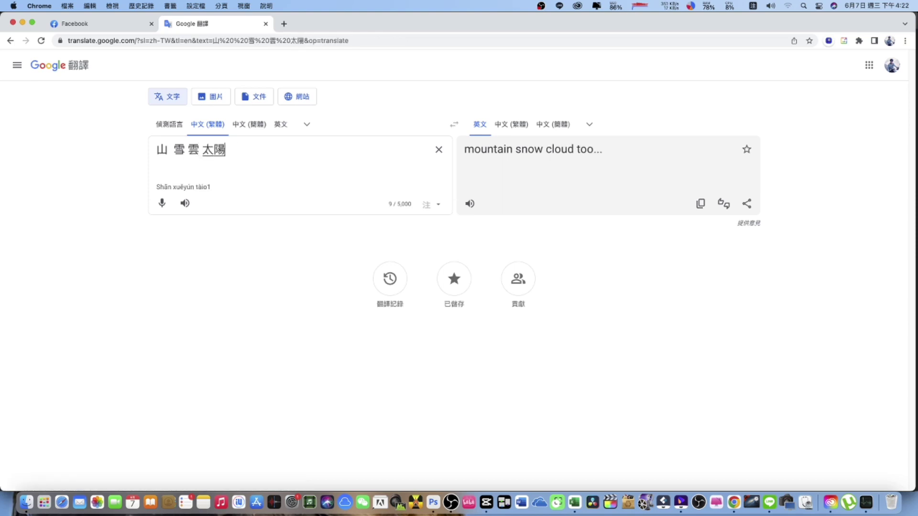
key("Return")
type("ㄇ")
key("BackSpace")
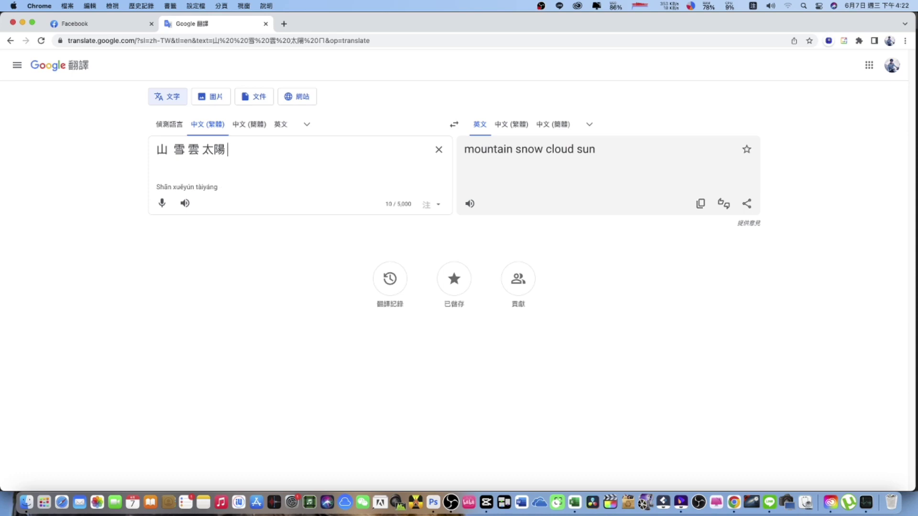
type("ㄌㄢˊㄍㄢ")
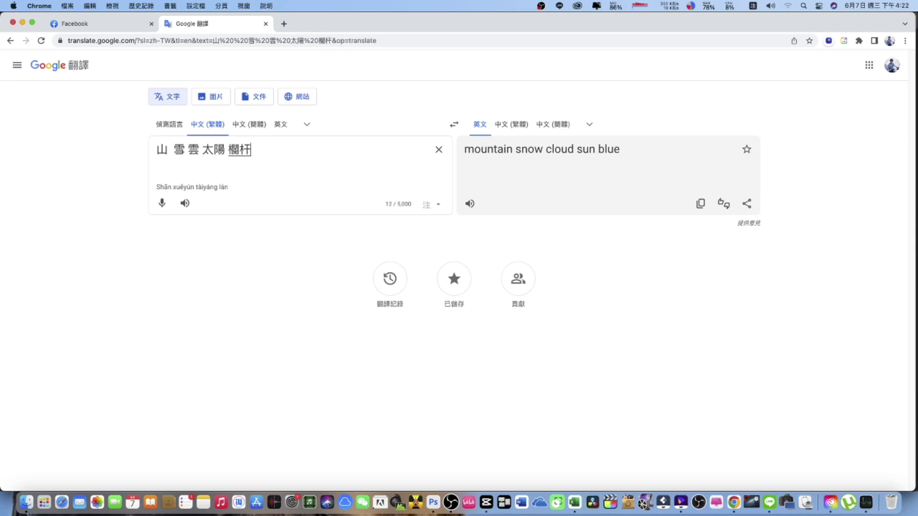
key("Return")
type("ㄘㄠ")
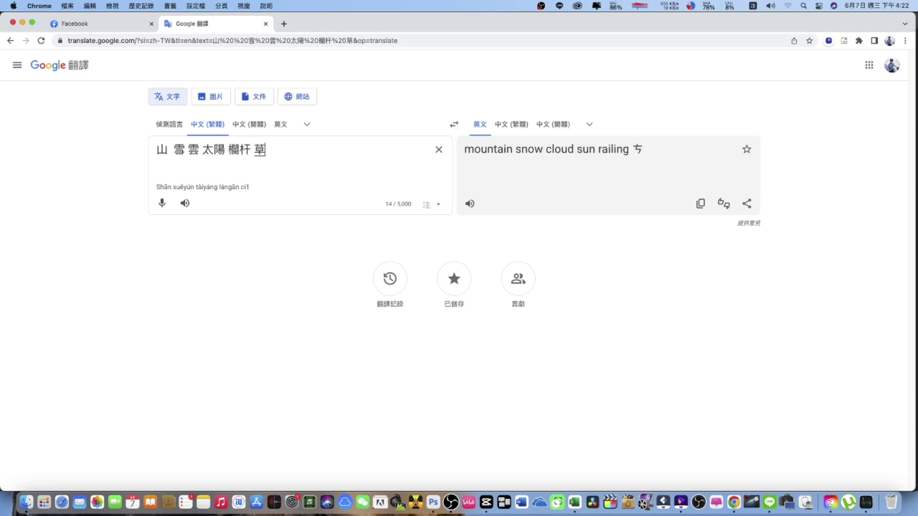
type("ˇ")
key("Return")
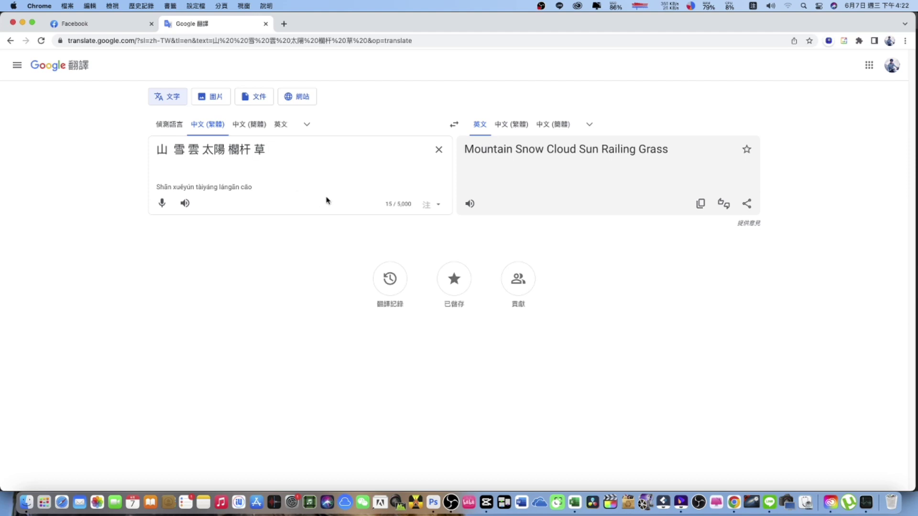
- Remove 雪 from the source text and copy the English translation
left_click_drag(167, 150, 186, 150)
key("BackSpace")
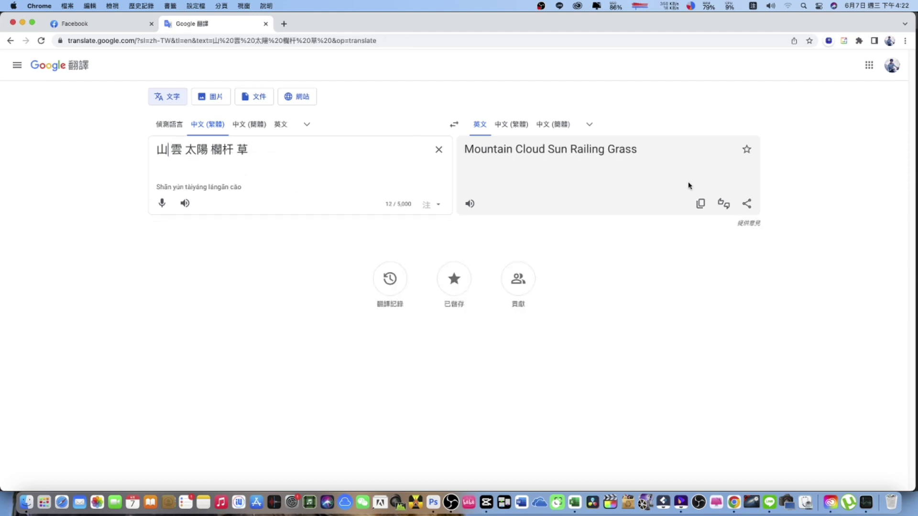
left_click(700, 203)
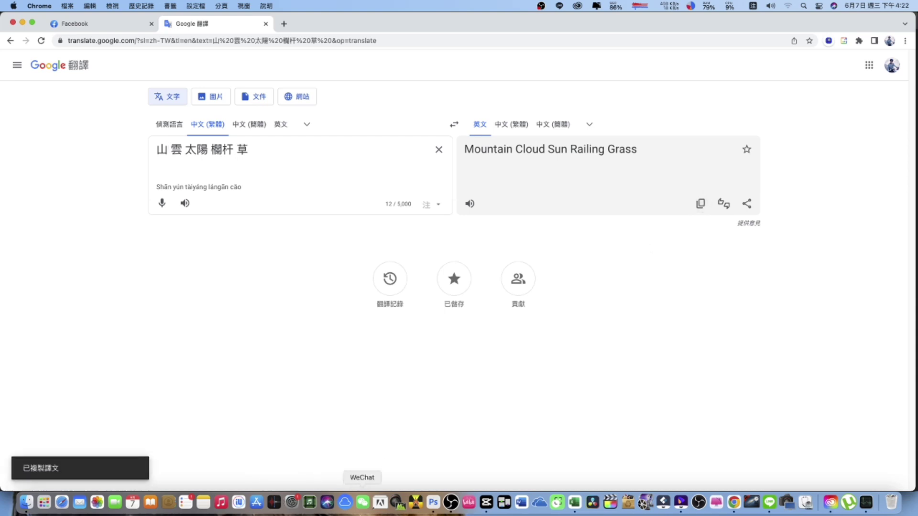
- Return to Photoshop and generate a fill for the selected white area from the prompt Mountain Cloud Sun Railing Grass
left_click(434, 502)
left_click(388, 478)
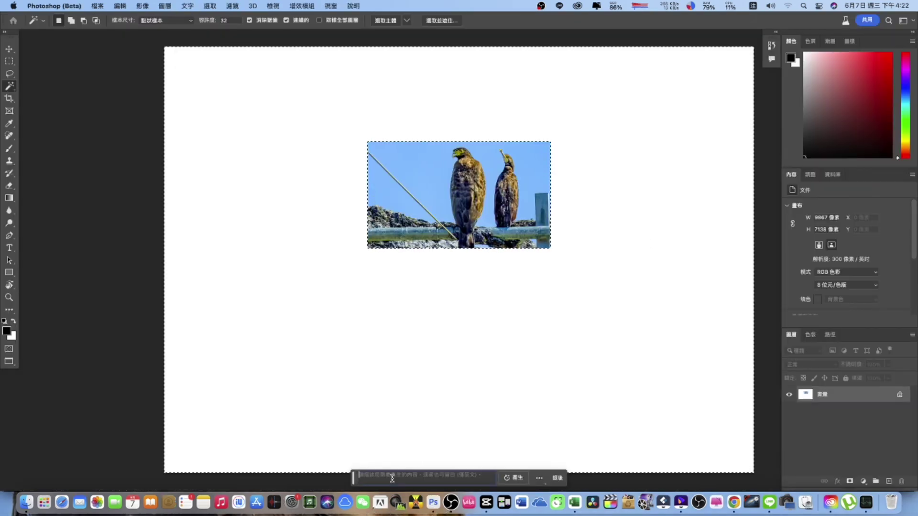
key("super+v")
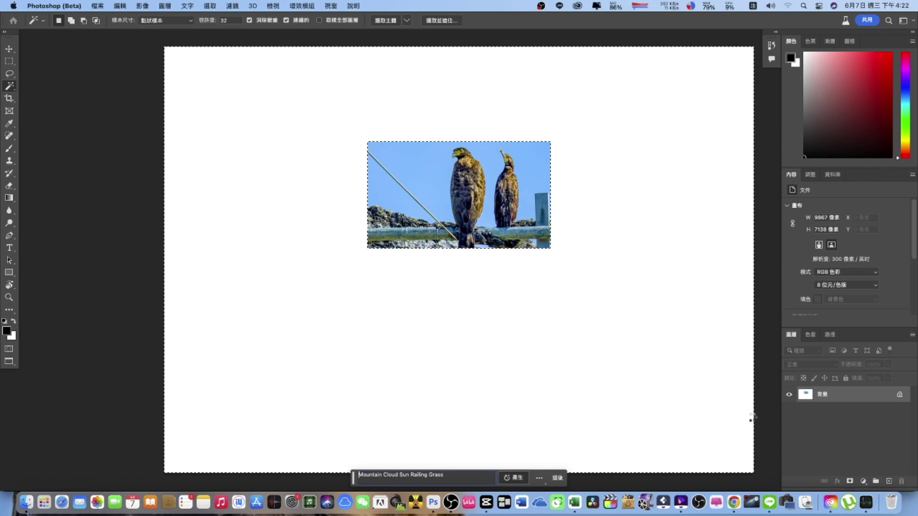
key("Return")
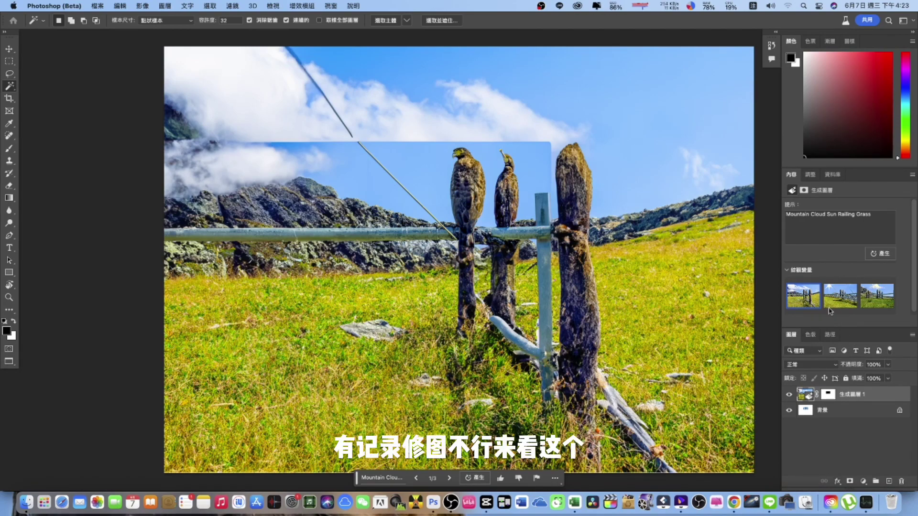
- Compare the three variations of the mountain, sun and railing scenery, and delete the generated layer
mouse_move(833, 304)
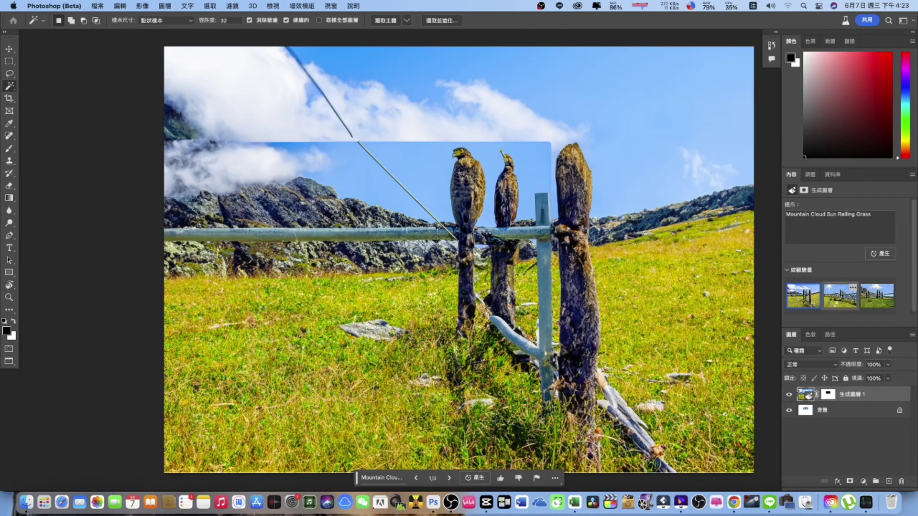
left_click(833, 304)
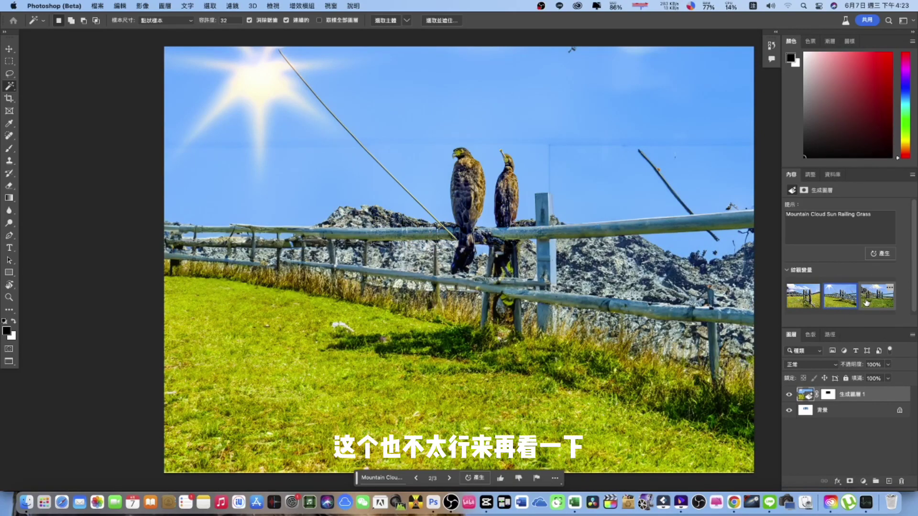
mouse_move(866, 300)
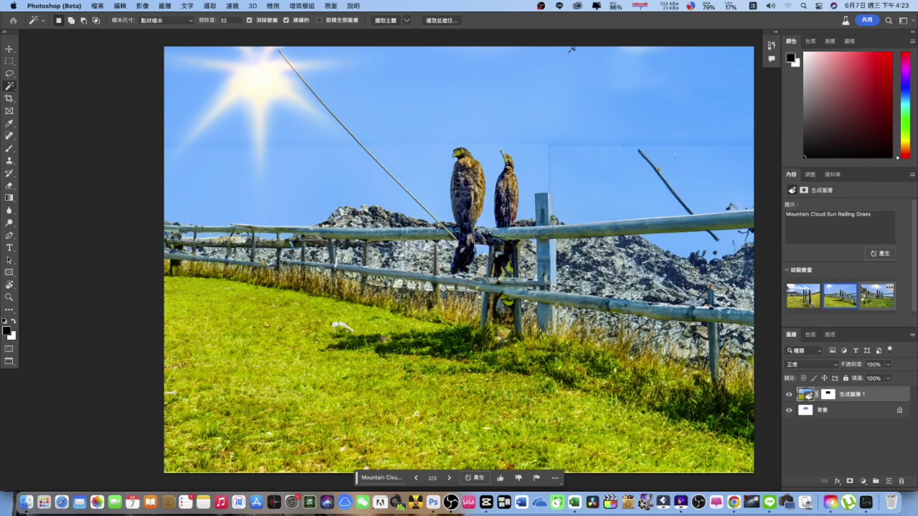
left_click(867, 301)
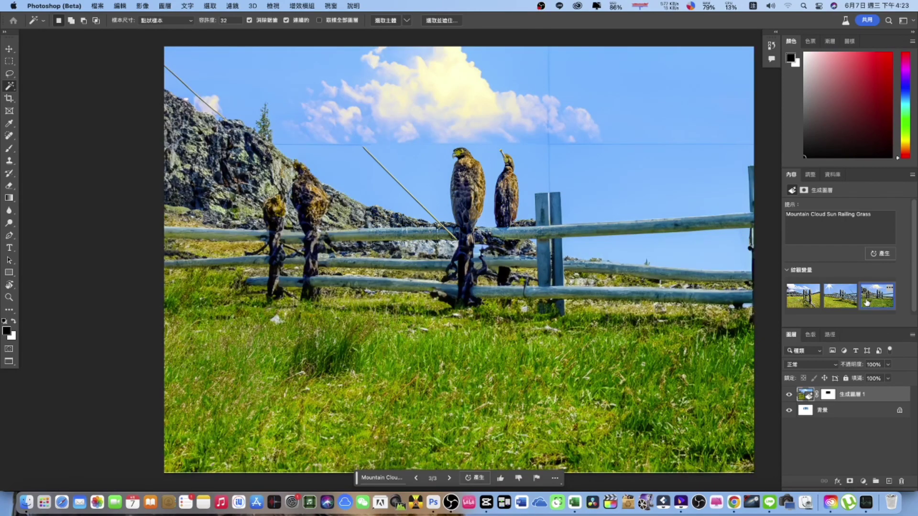
left_click_drag(881, 396, 902, 481)
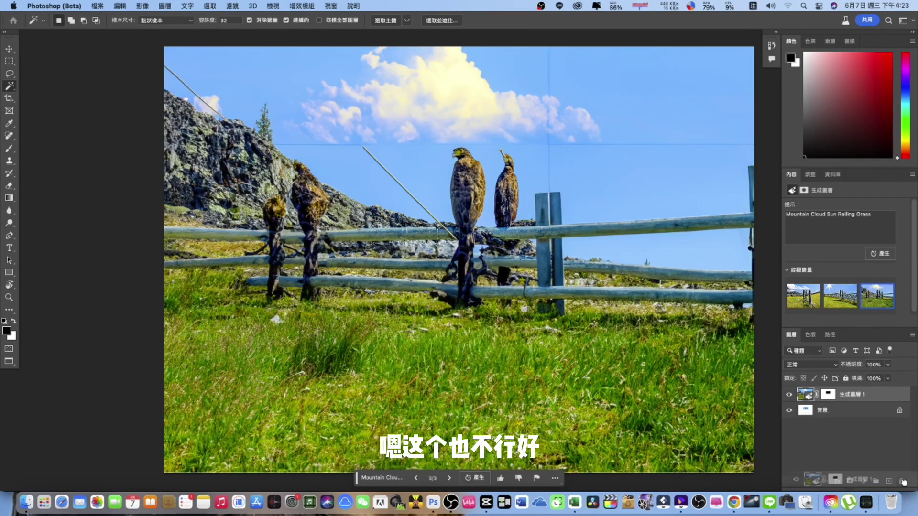
- Select a rectangle just inside the photo's edges, invert the selection and generate a fill from the prompt Mountain Cloud Sun Railing Grass
left_click(9, 61)
left_click_drag(370, 144, 547, 249)
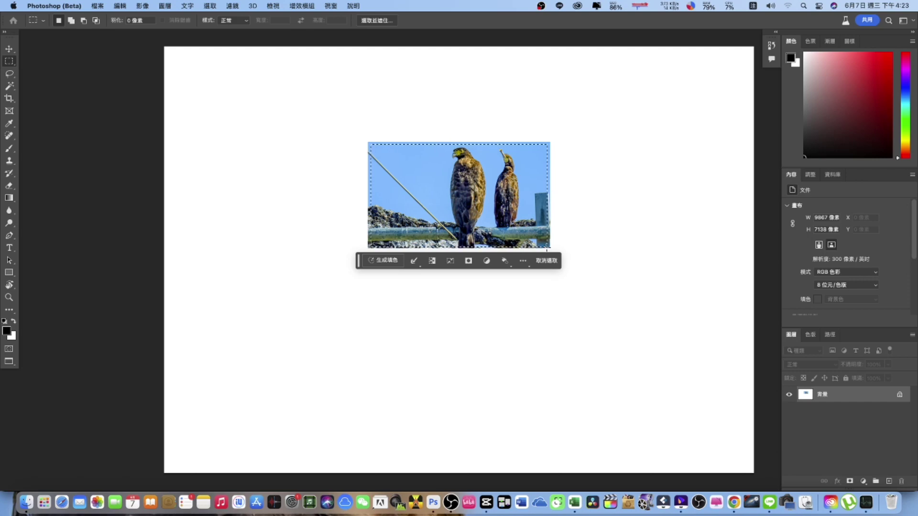
key("super+shift+i")
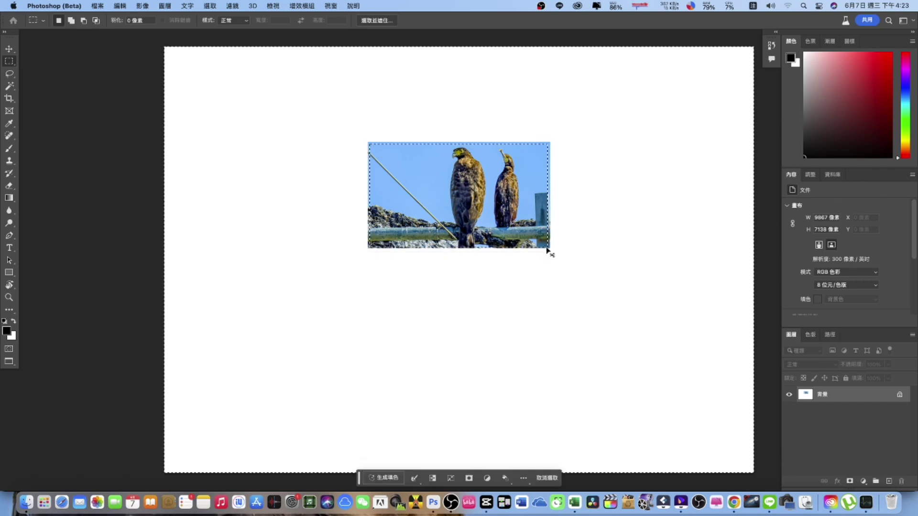
left_click(386, 478)
key("super+v")
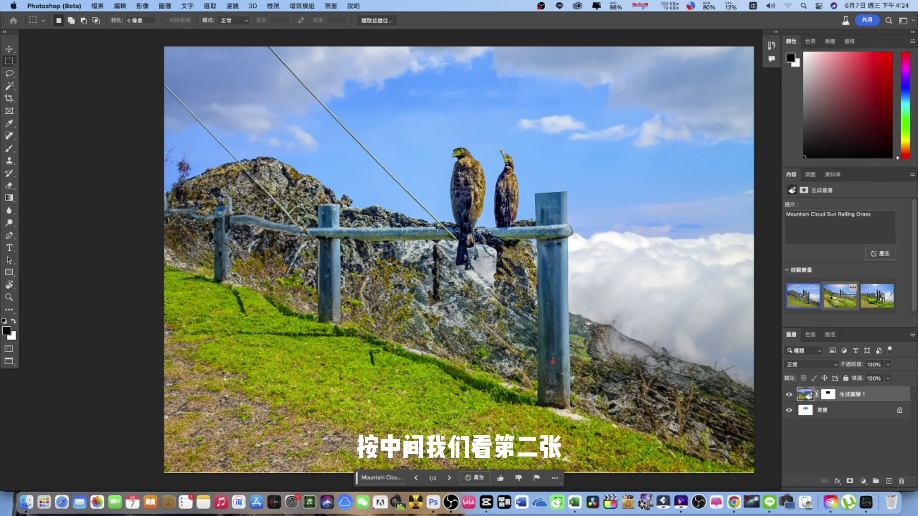
- Review the second and third variations, keep the third one and merge the visible layers into the background
left_click(834, 304)
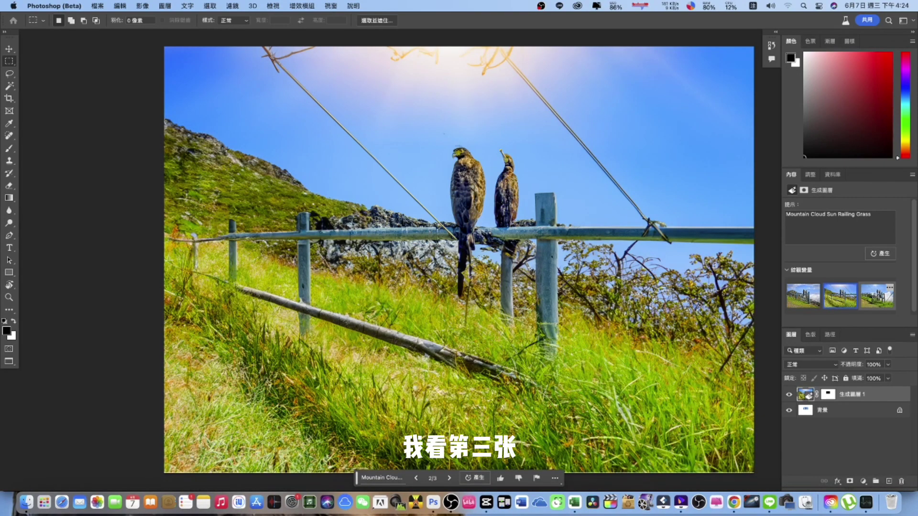
left_click(875, 299)
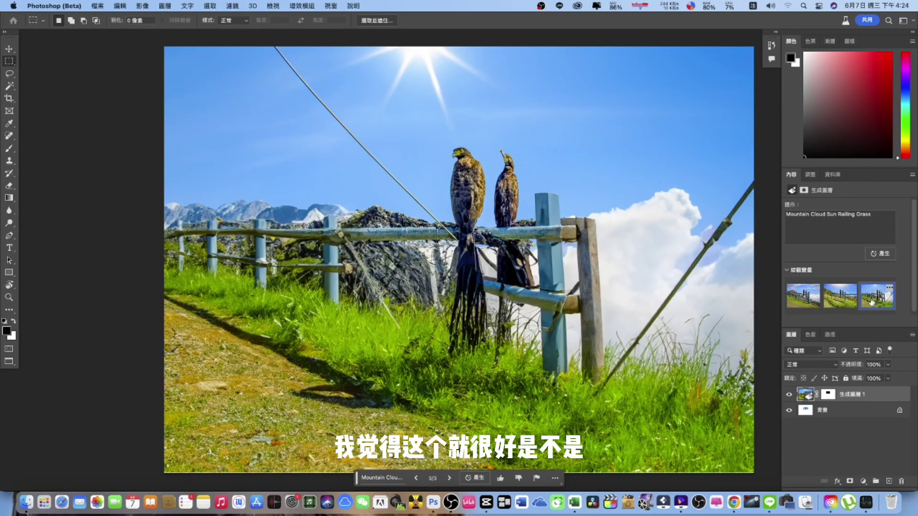
left_click(855, 411)
key("super+shift+e")
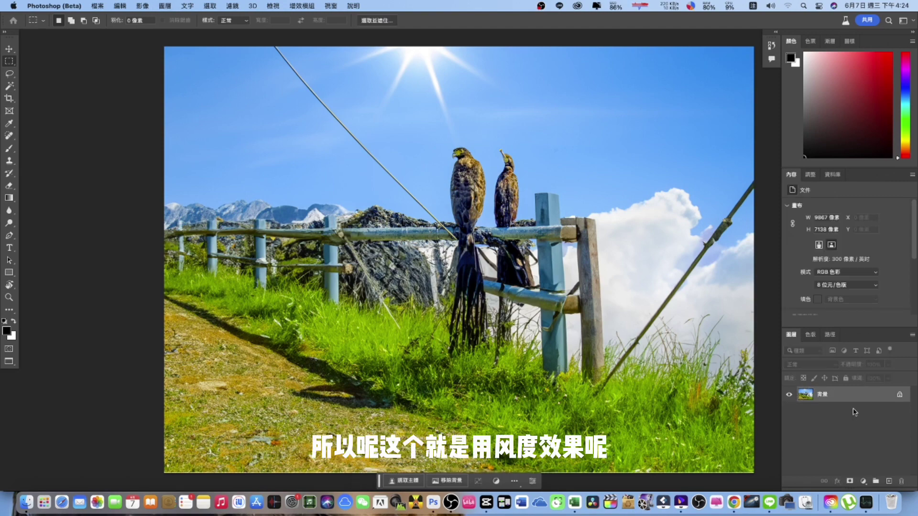